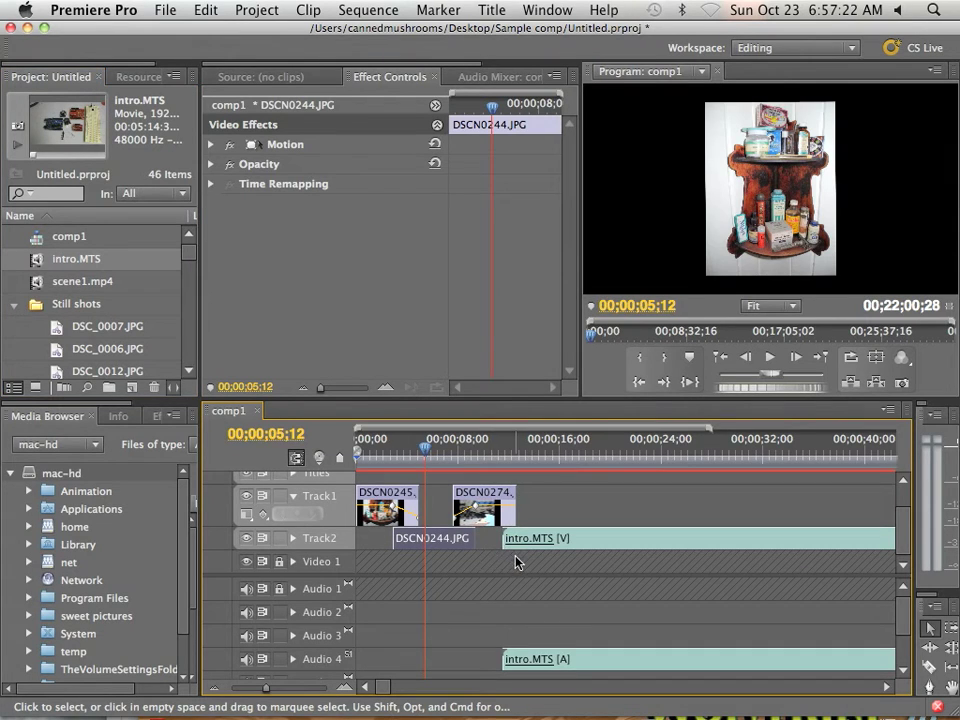
key("alt")
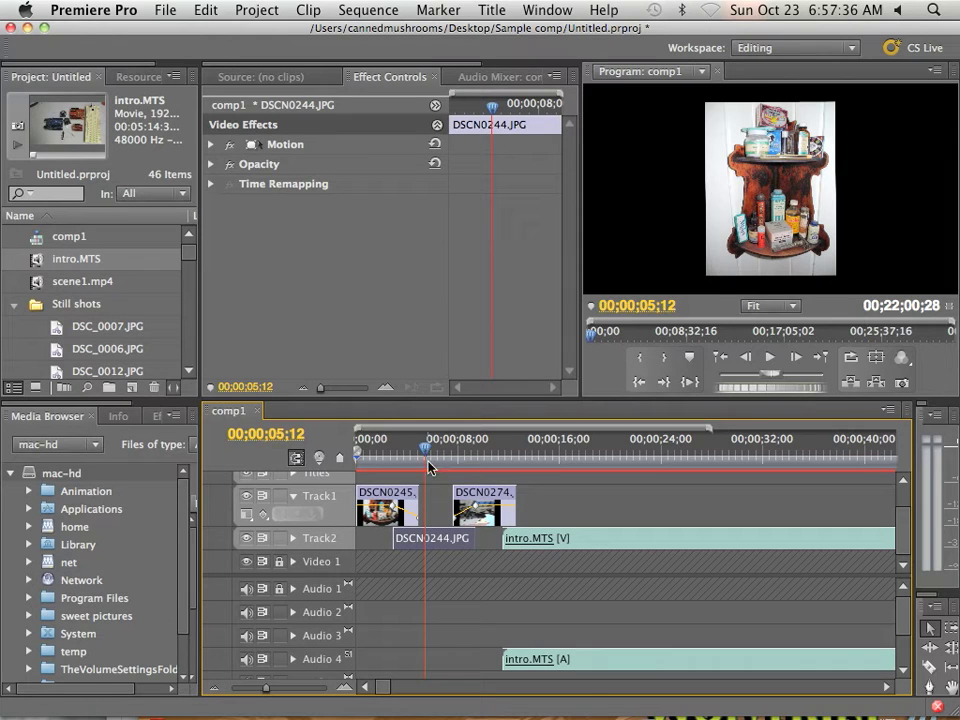
left_click(140, 327)
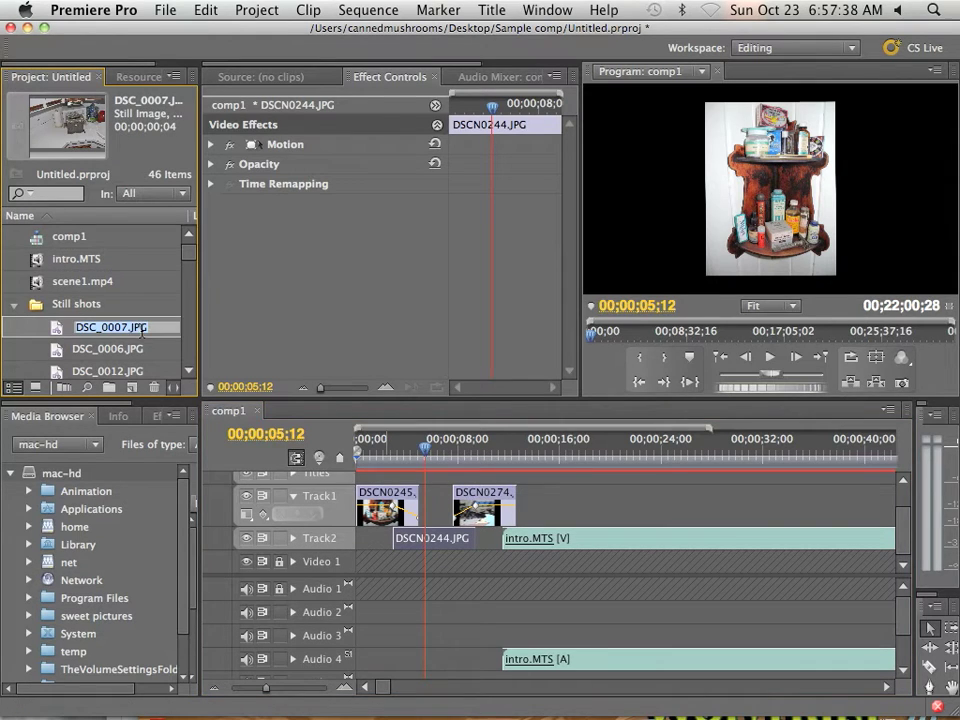
left_click(80, 327)
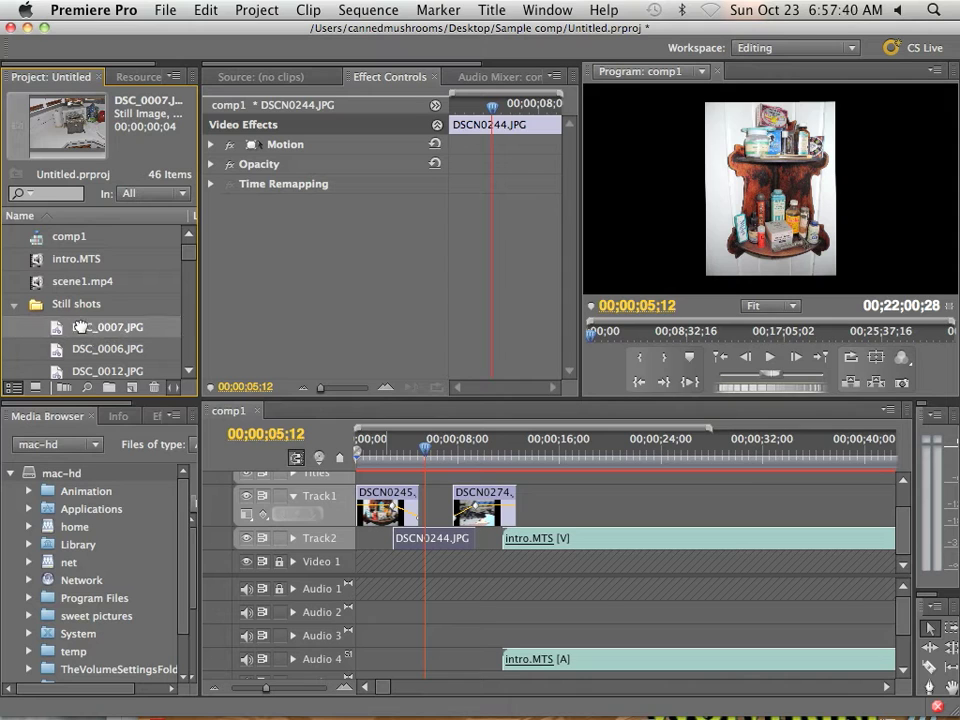
left_click_drag(497, 460, 615, 505)
left_click_drag(621, 453, 616, 452)
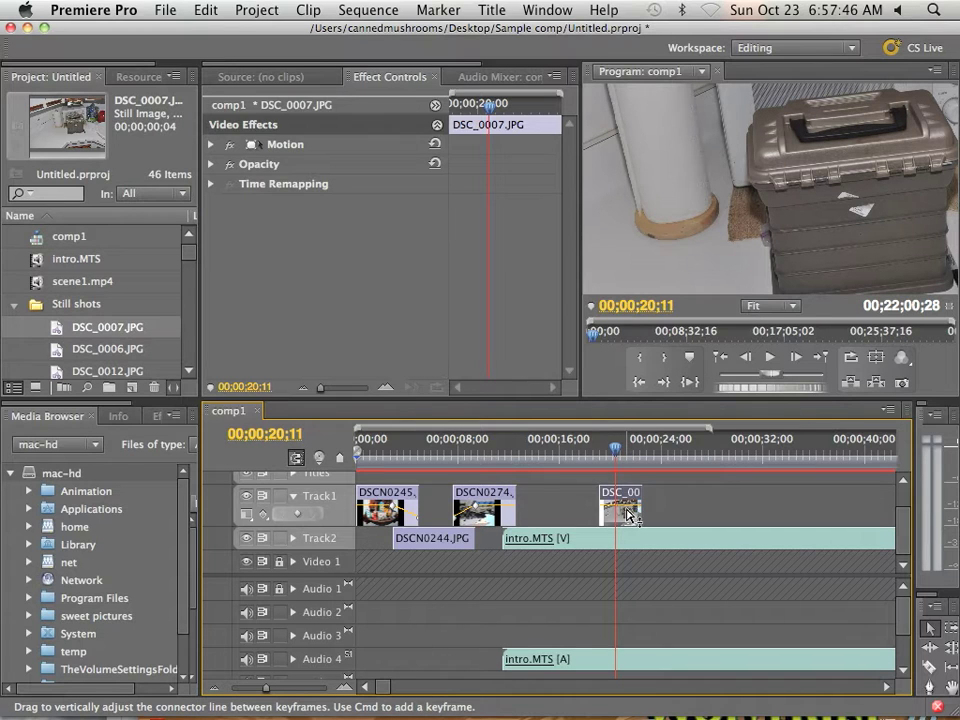
key("Delete")
Step: Place the still DSC_0006.JPG from the Still shots bin on Track1, starting at 00;00;20;11
scroll(20, 235, "down", 3)
left_click(84, 338)
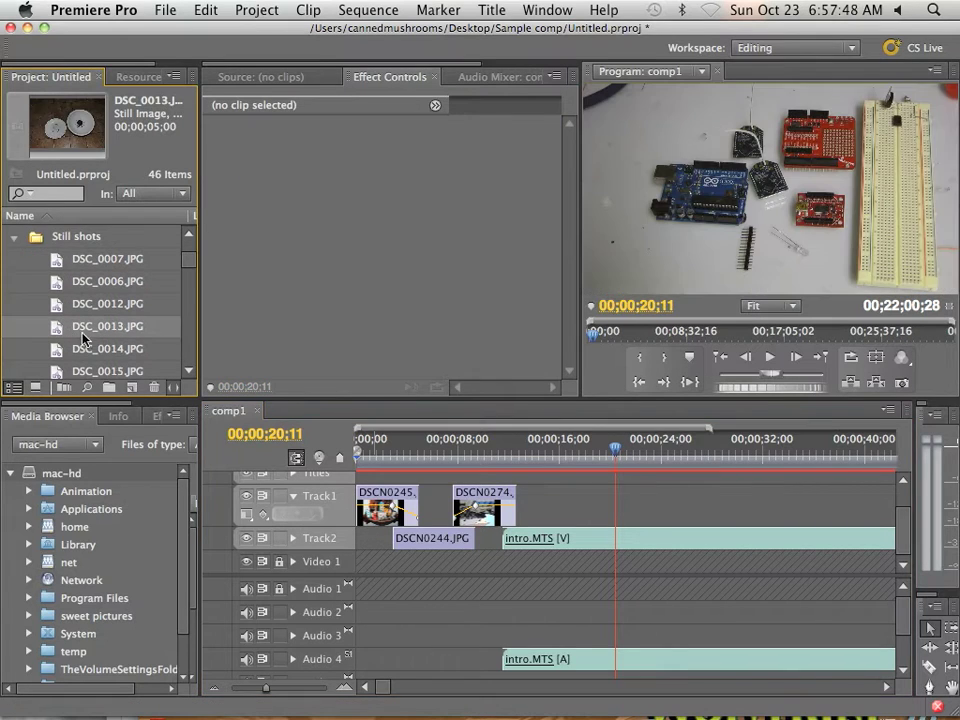
left_click(87, 350)
scroll(90, 350, "down", 5)
left_click(94, 370)
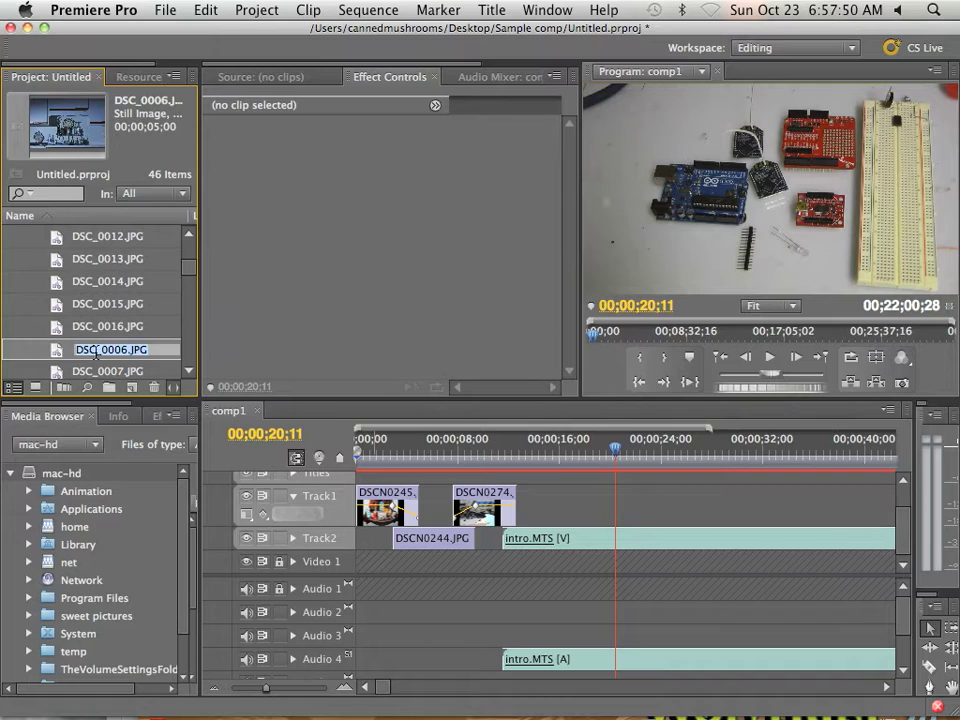
key("Return")
key("Tab")
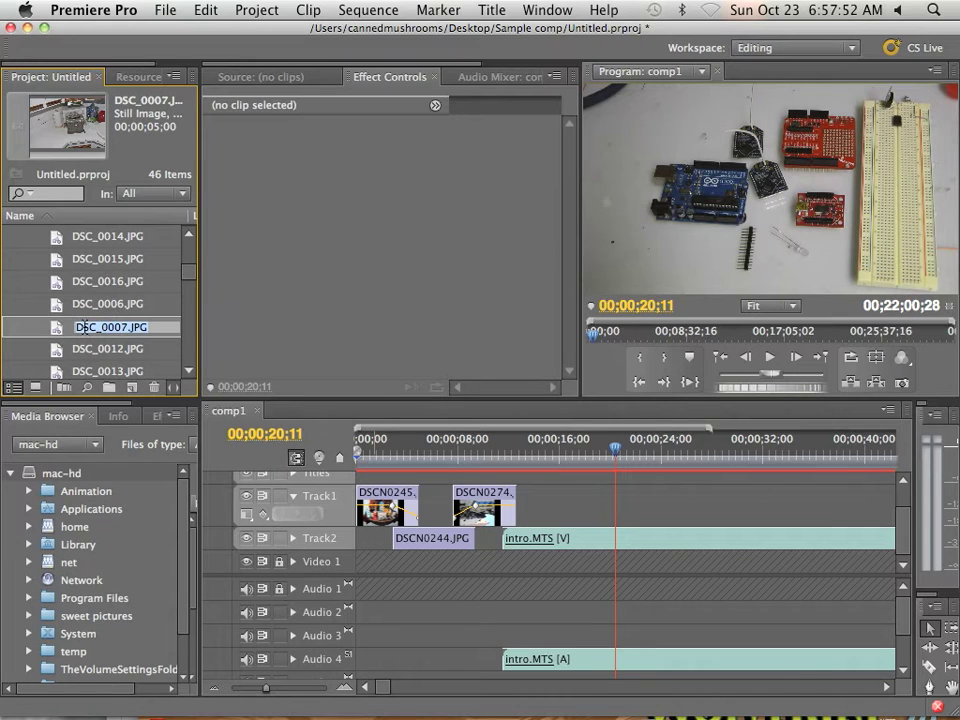
key("shift+Tab")
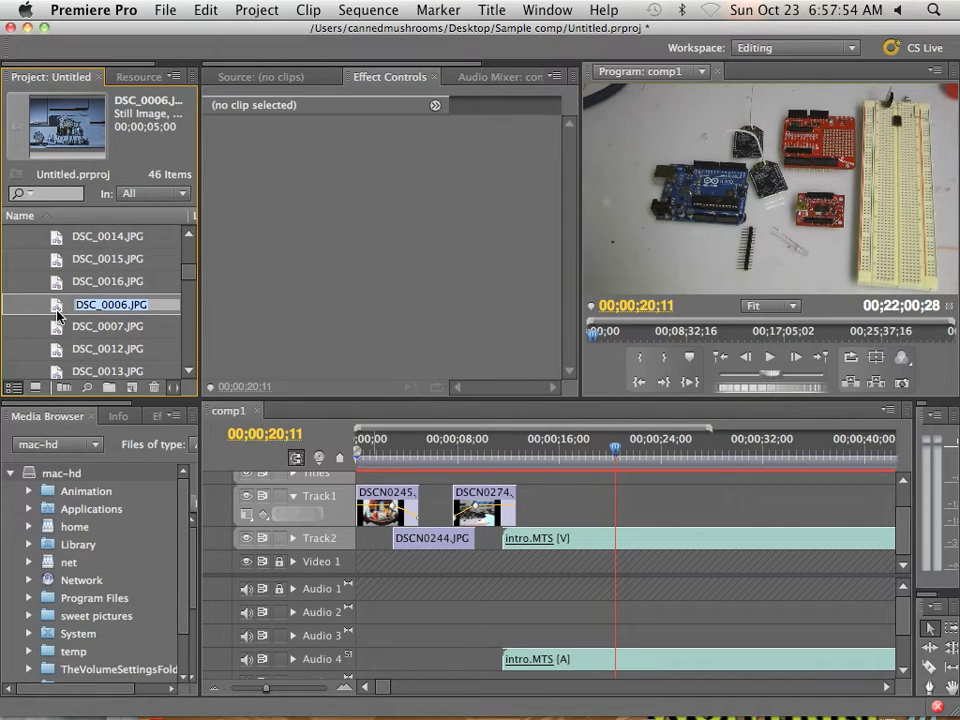
left_click_drag(57, 316, 619, 514)
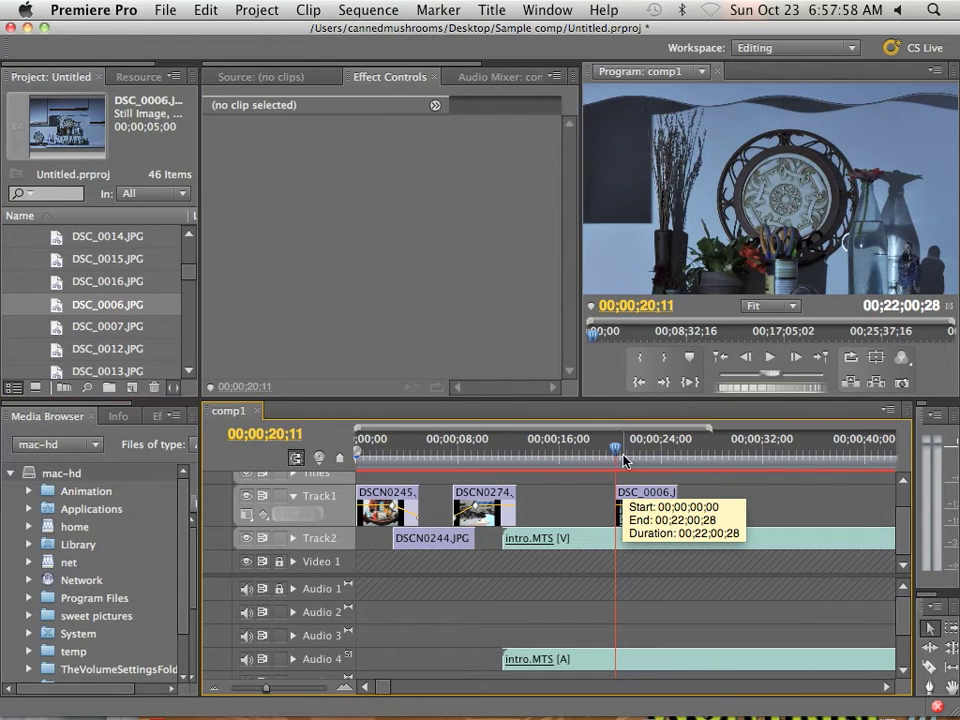
Step: Fade out DSCN0274.JPG with opacity keyframes at 00;00;11;17 and 00;00;12;20, lowering the second to 0, and preview the fade
left_click_drag(616, 450, 506, 467)
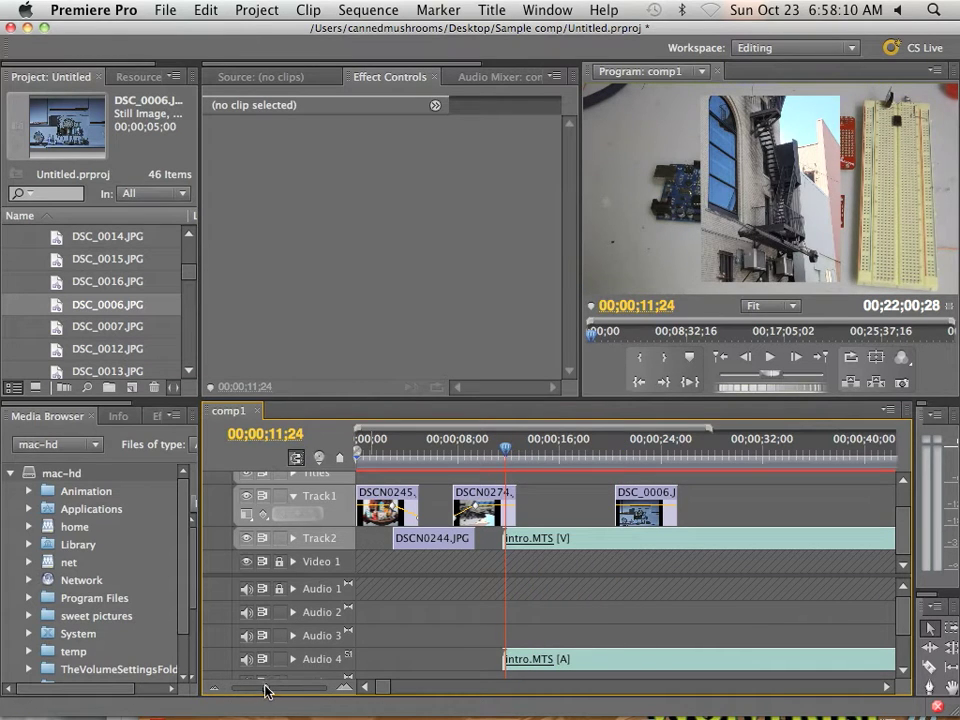
left_click_drag(267, 690, 284, 688)
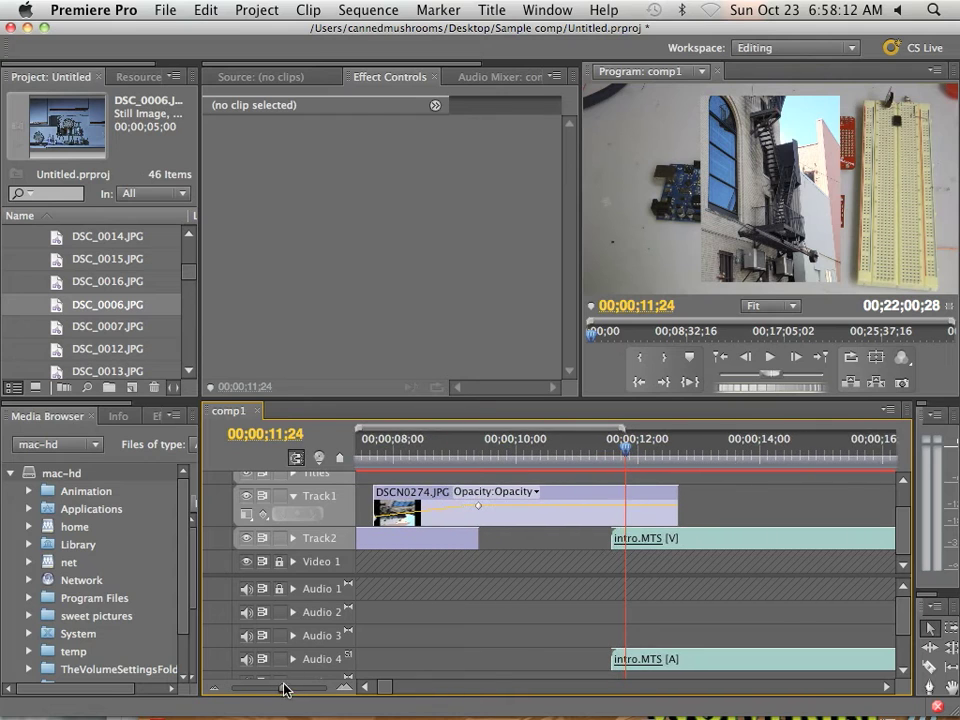
left_click_drag(619, 464, 614, 455)
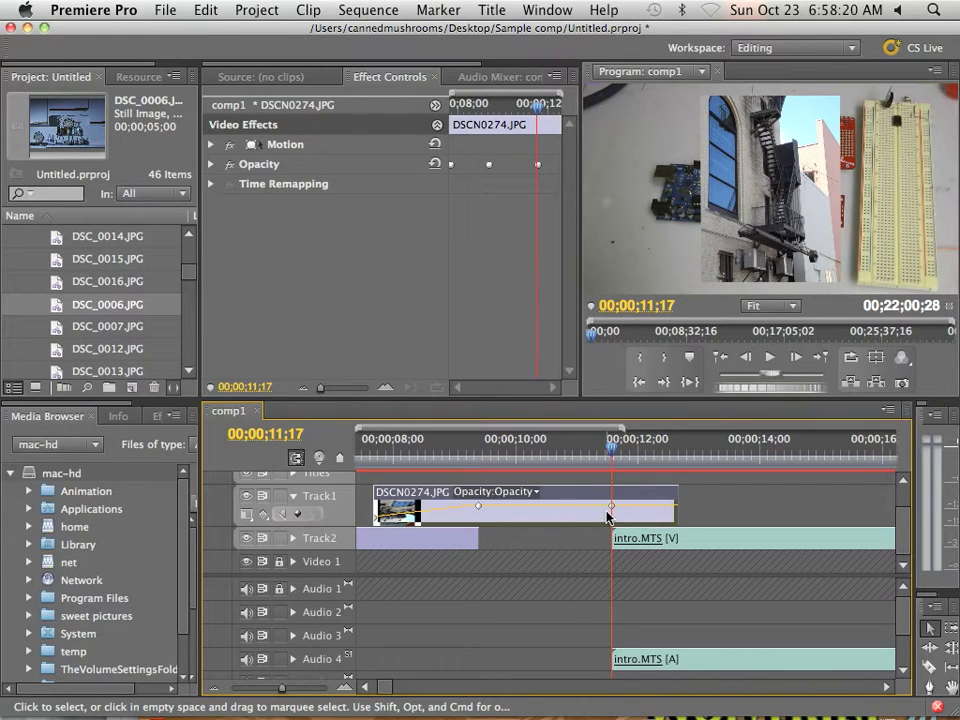
left_click_drag(613, 452, 678, 460)
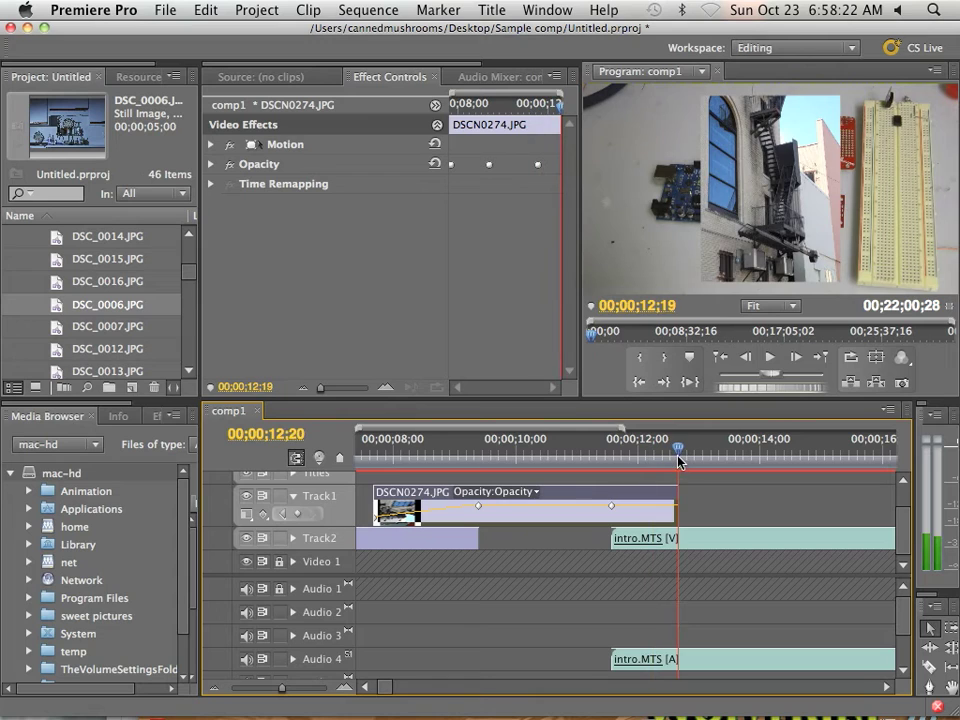
left_click(300, 517)
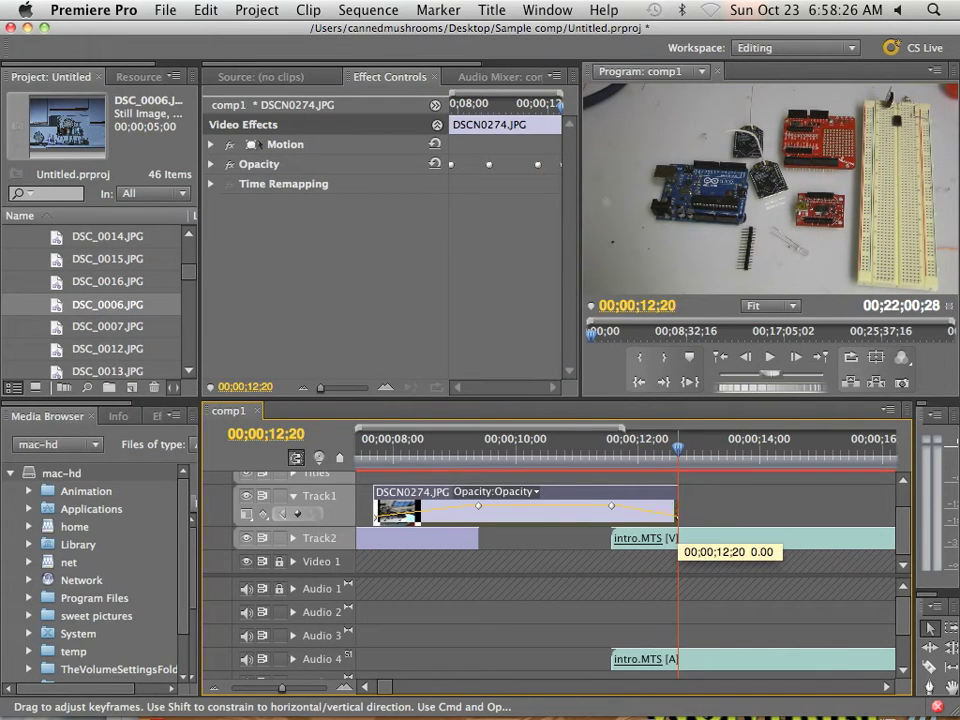
left_click_drag(682, 452, 615, 451)
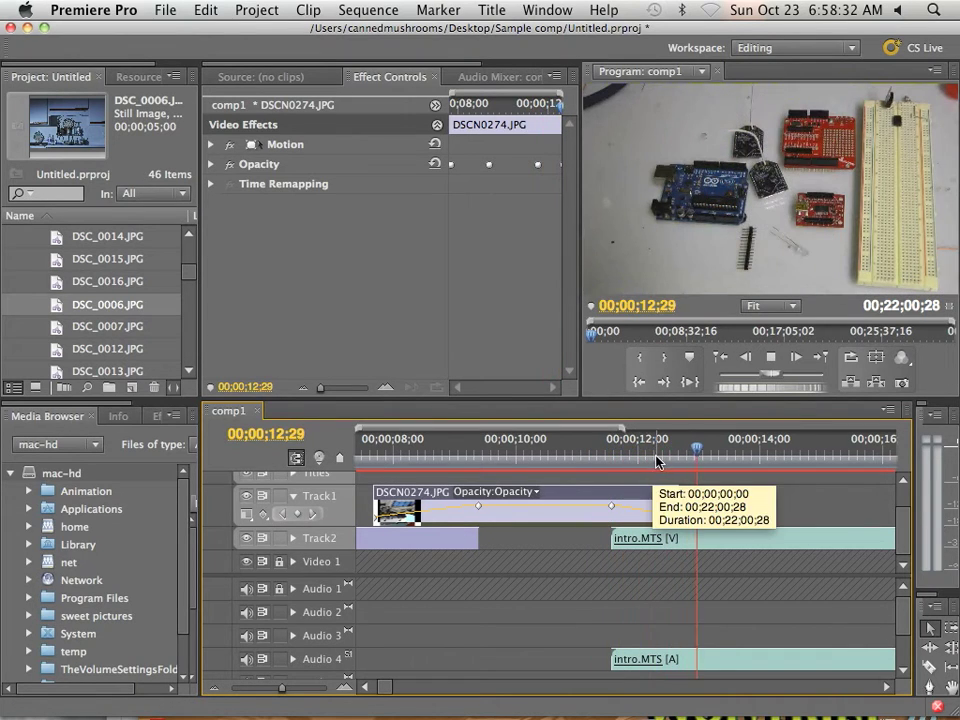
key("space")
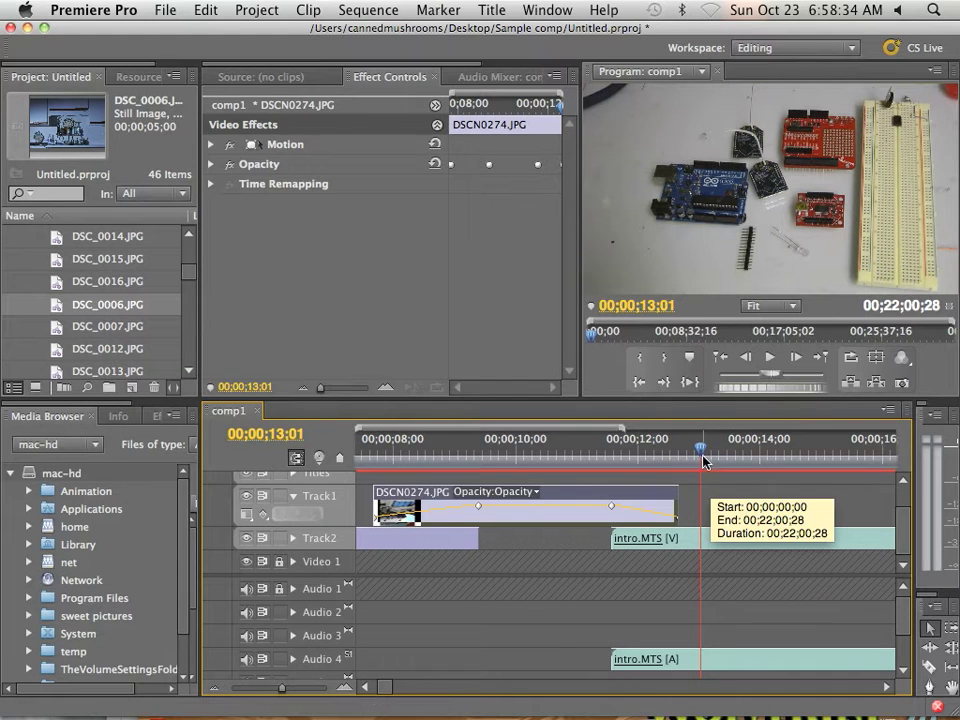
left_click_drag(703, 461, 637, 453)
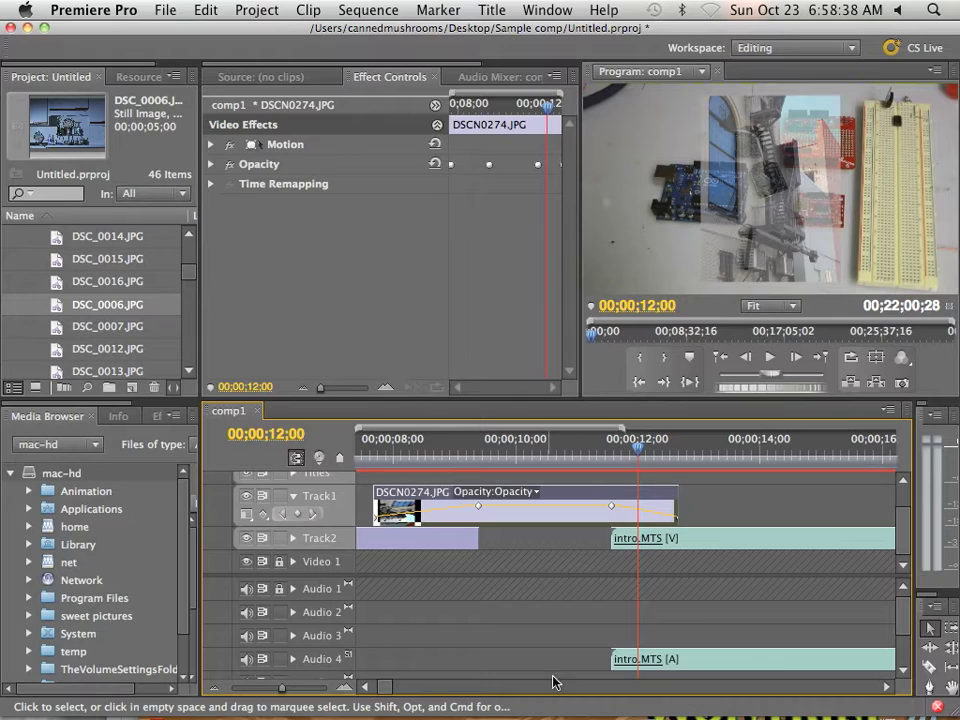
Step: Fade in the intro.MTS audio with volume keyframes at 00;00;11;17 and 00;00;12;20, lowering the first, and play back the transition
scroll(889, 632, "down", 1)
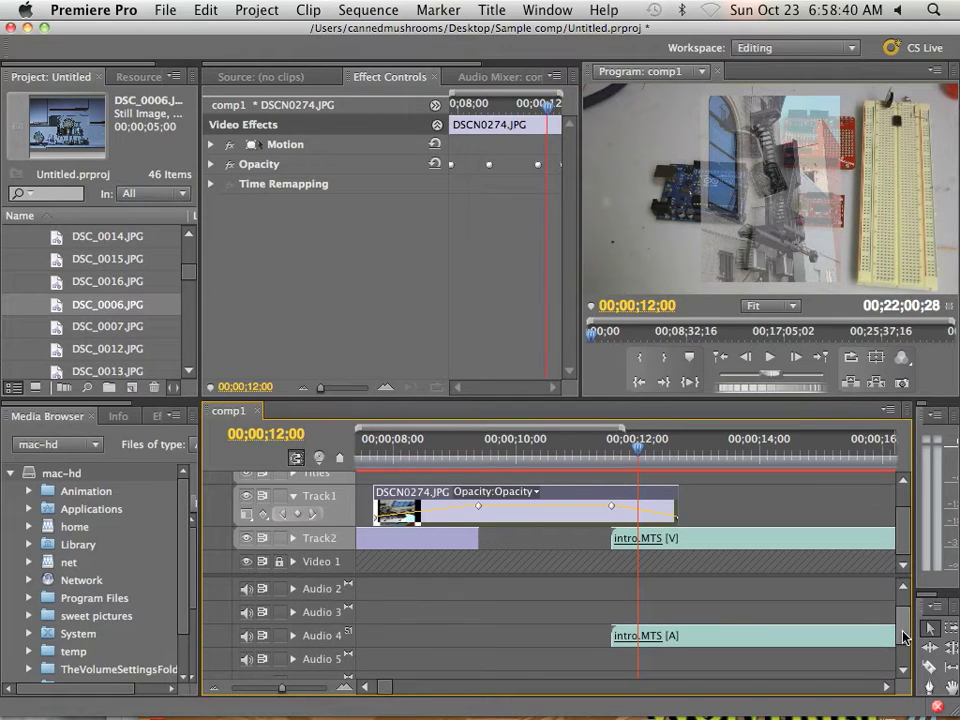
left_click(293, 636)
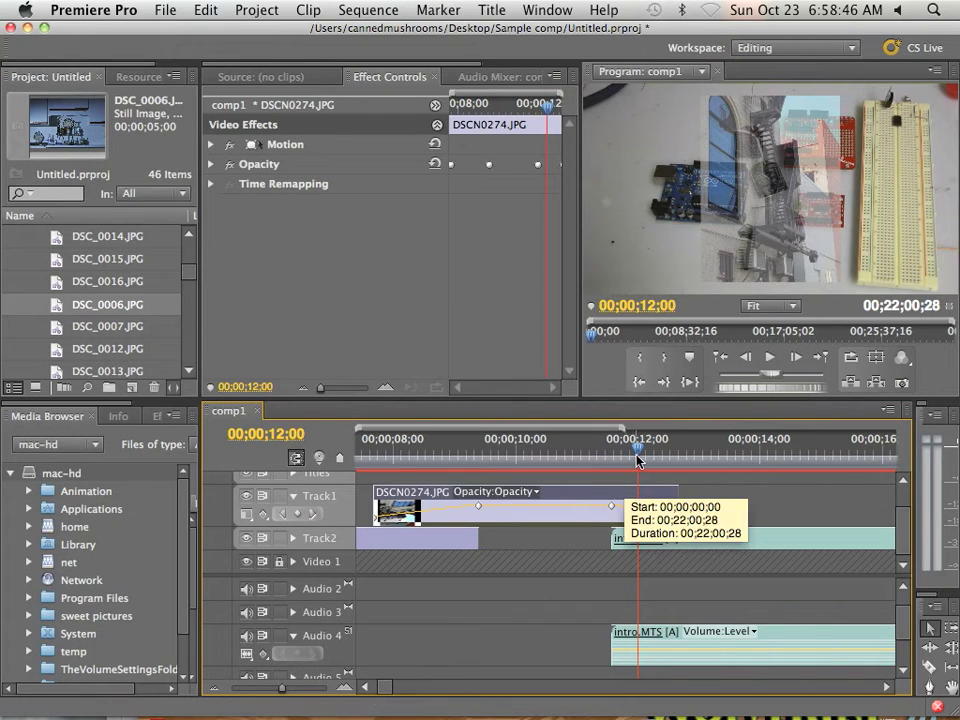
left_click_drag(636, 456, 611, 465)
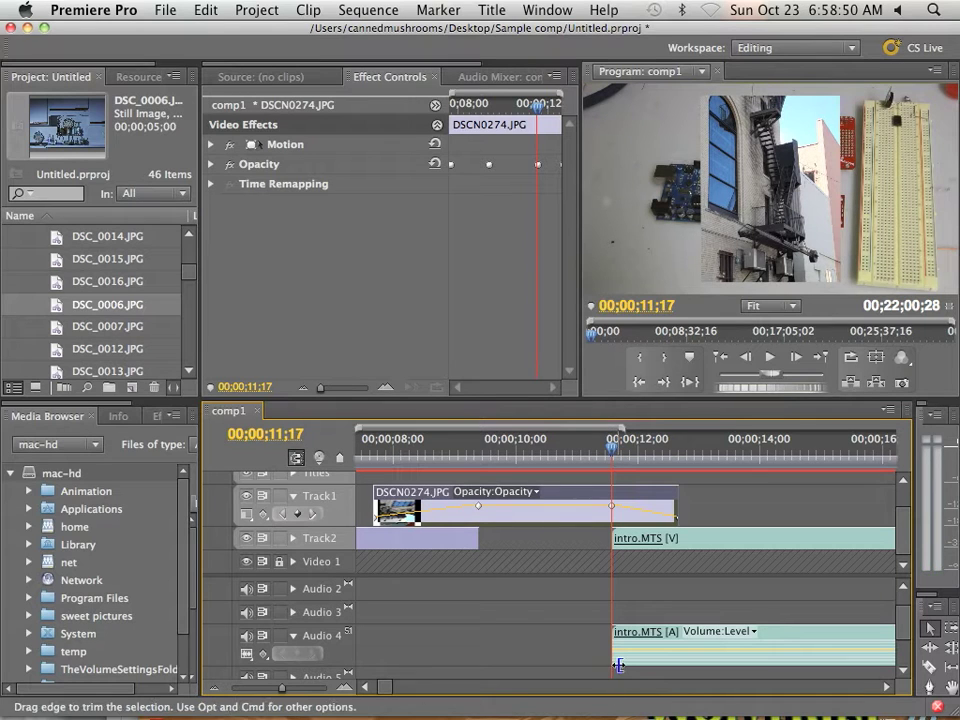
left_click(640, 638)
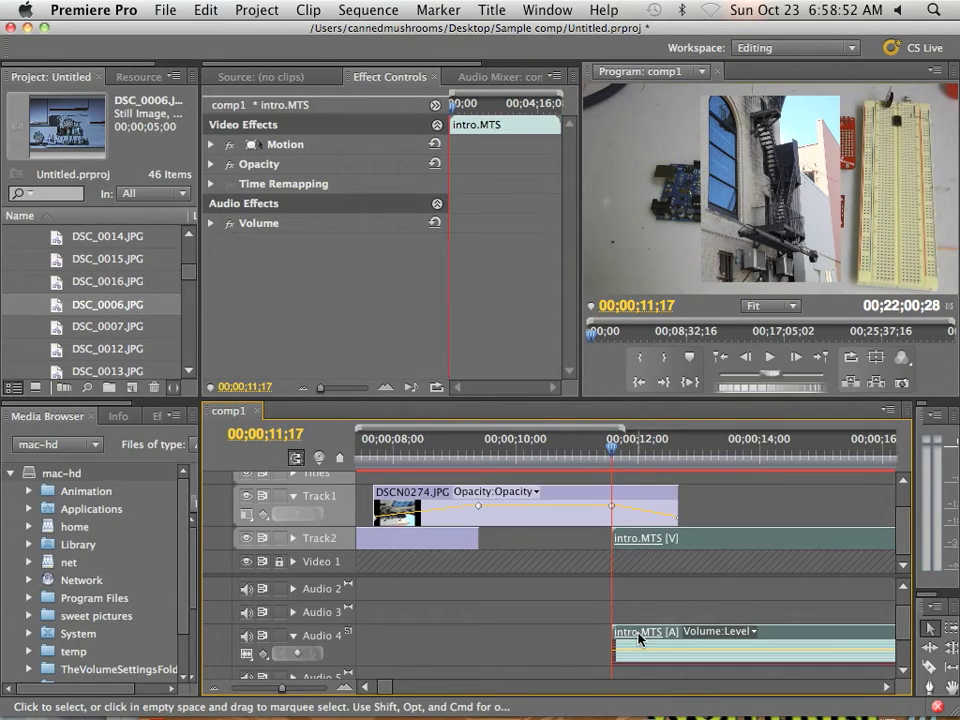
left_click(303, 654)
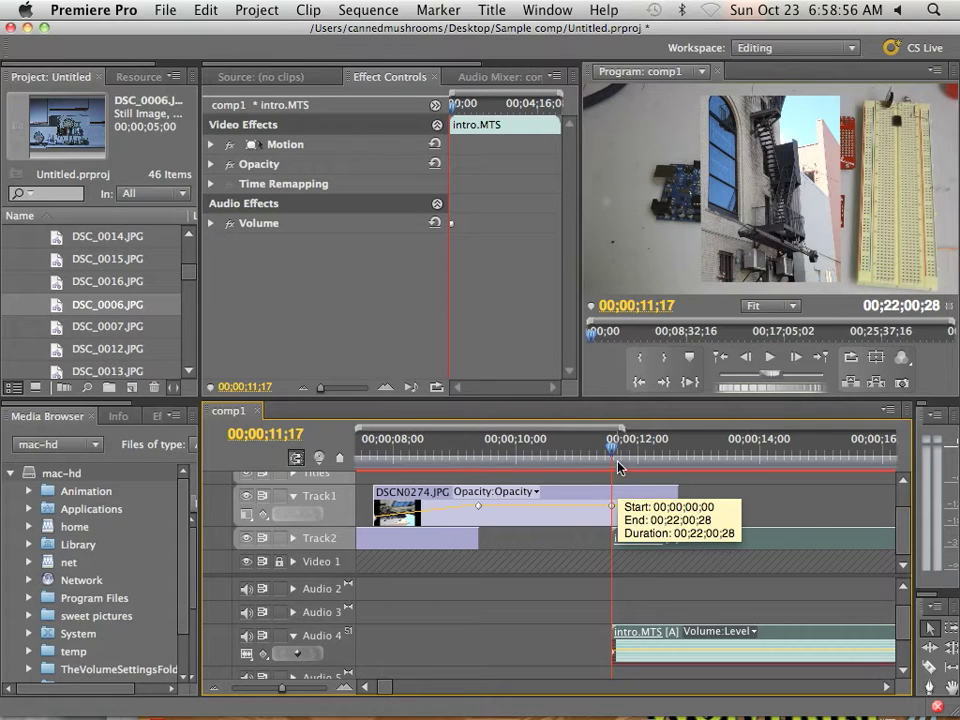
left_click_drag(613, 451, 681, 458)
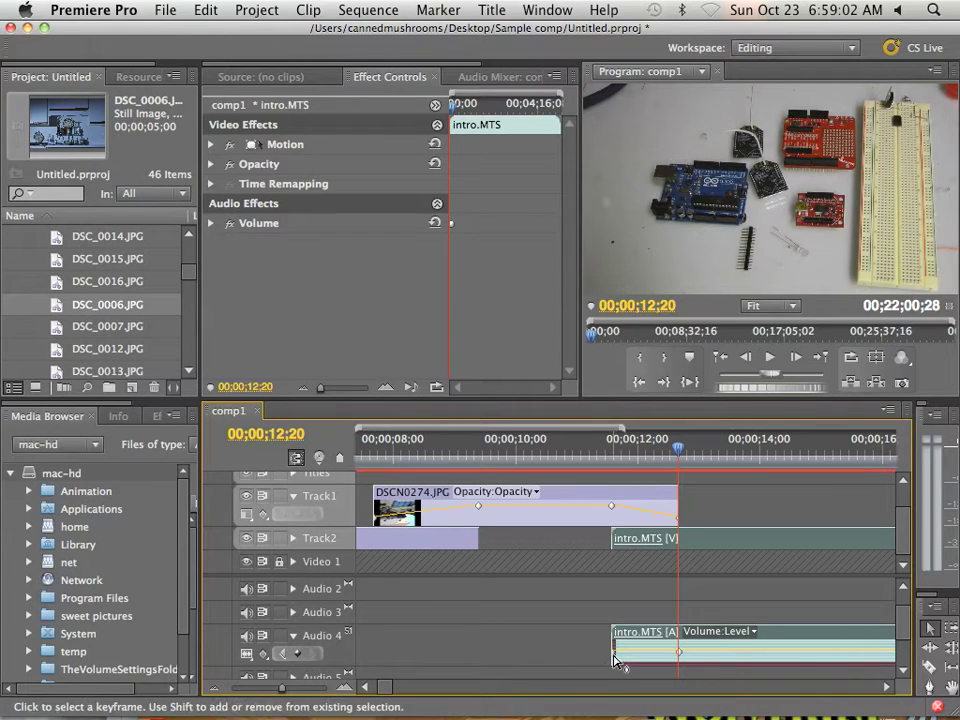
left_click_drag(612, 653, 606, 700)
left_click_drag(682, 452, 548, 458)
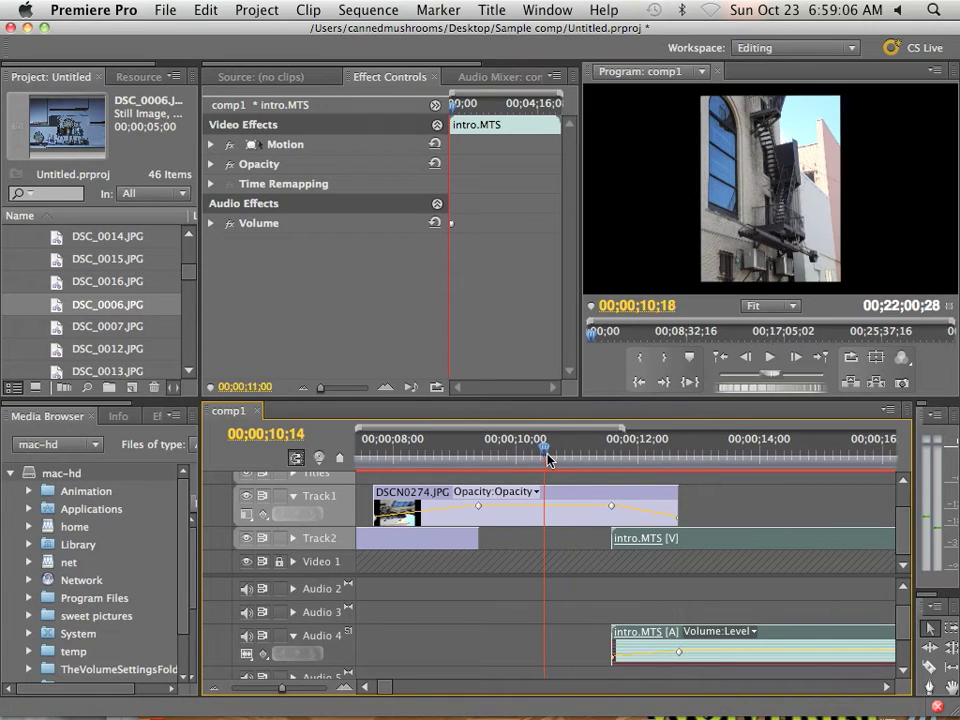
key("space")
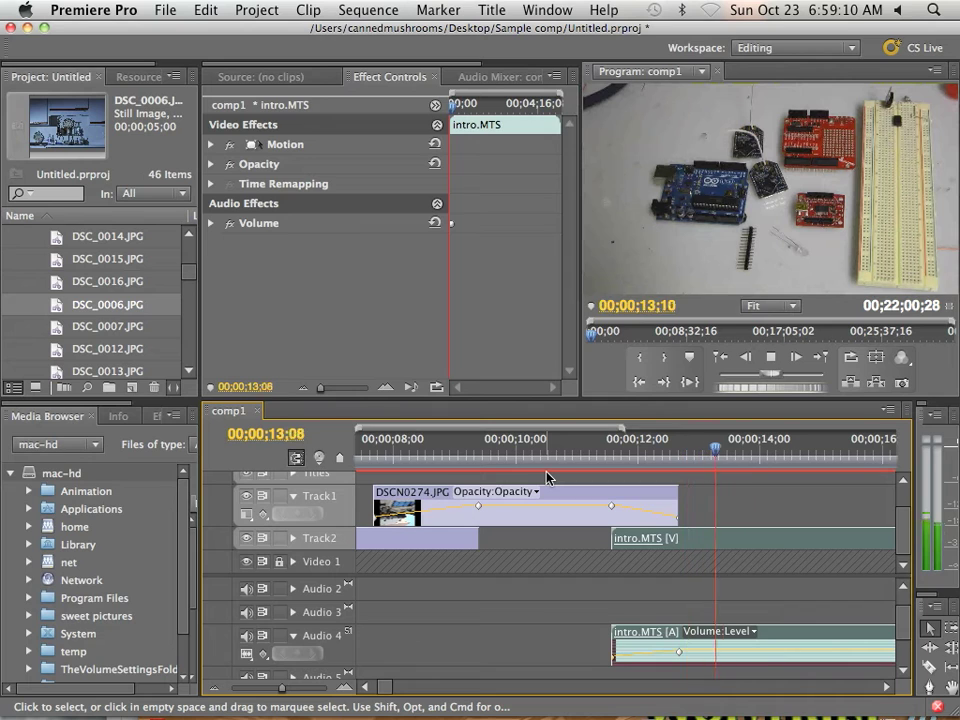
key("space")
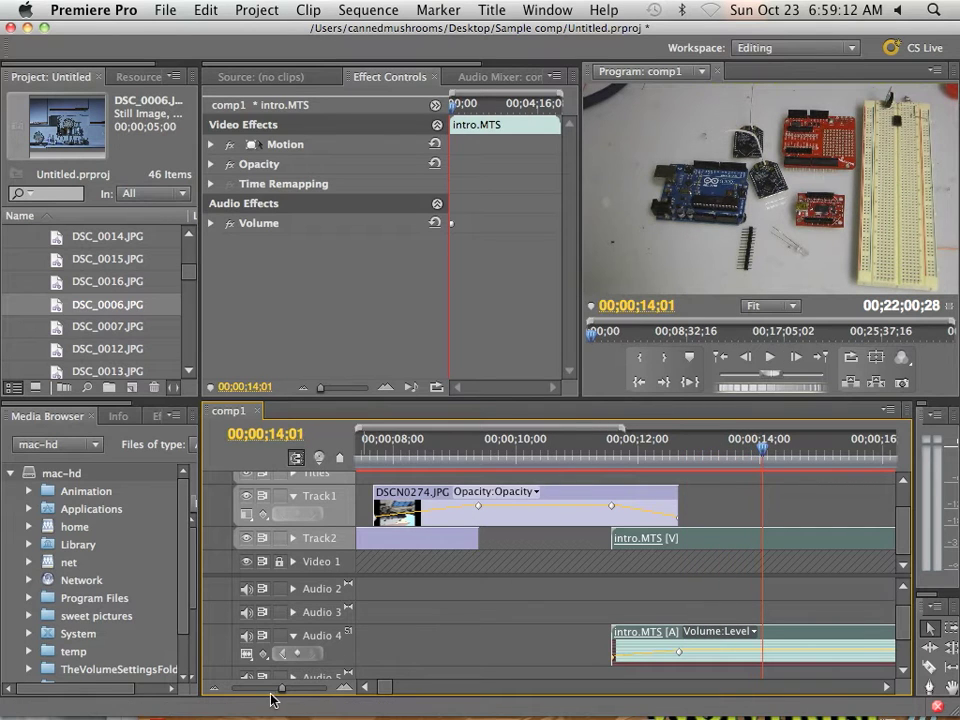
Step: Expand Track2 and scale the DSC_0006.JPG clip on Track1 to the frame size
left_click_drag(282, 692, 276, 695)
mouse_move(626, 452)
left_mouse_down()
mouse_move(763, 468)
mouse_move(900, 466)
mouse_move(624, 452)
left_mouse_up()
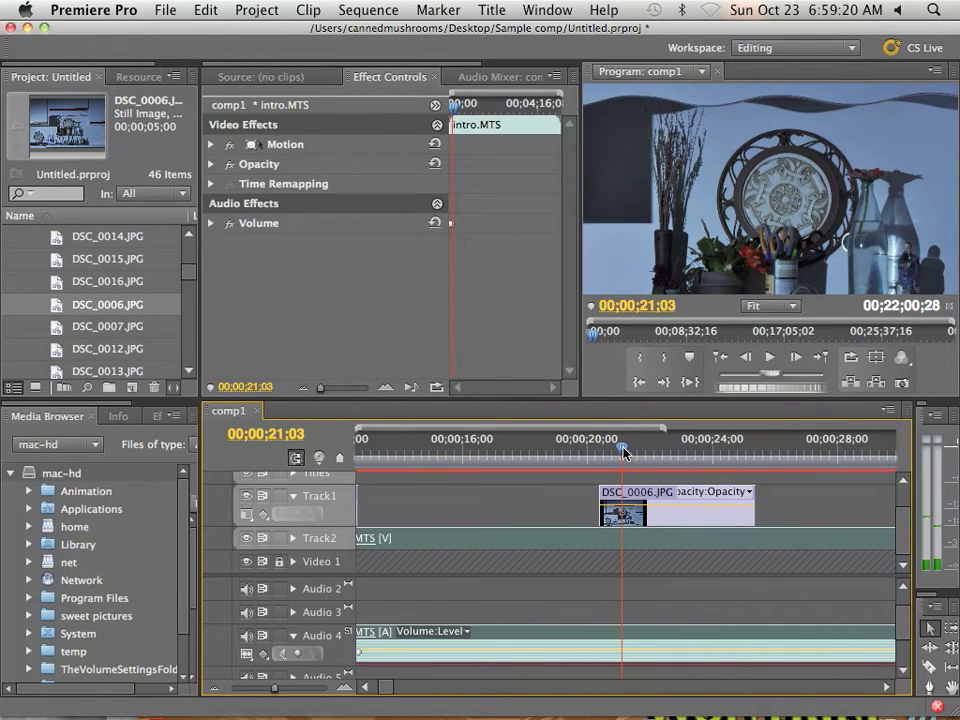
left_click(294, 540)
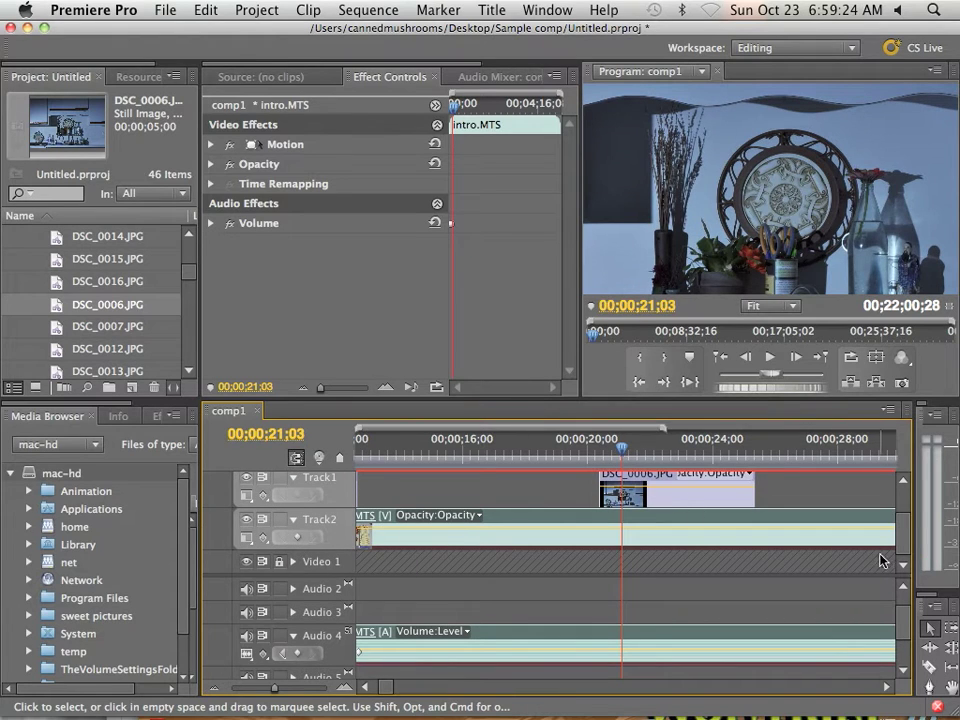
scroll(906, 548, "up", 2)
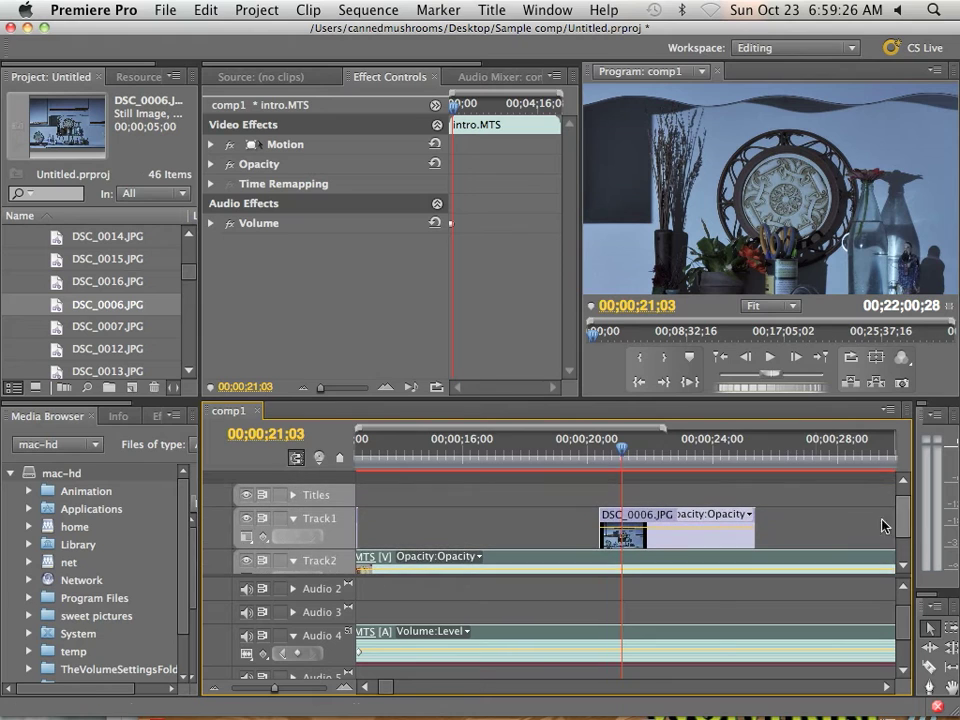
left_click(652, 541)
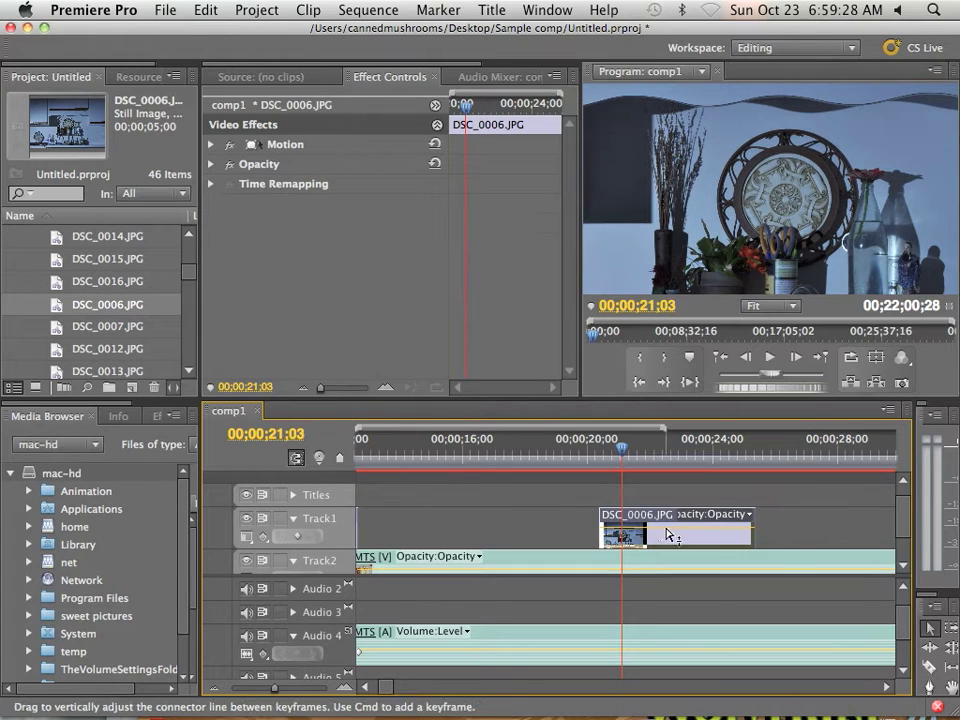
right_click(671, 518)
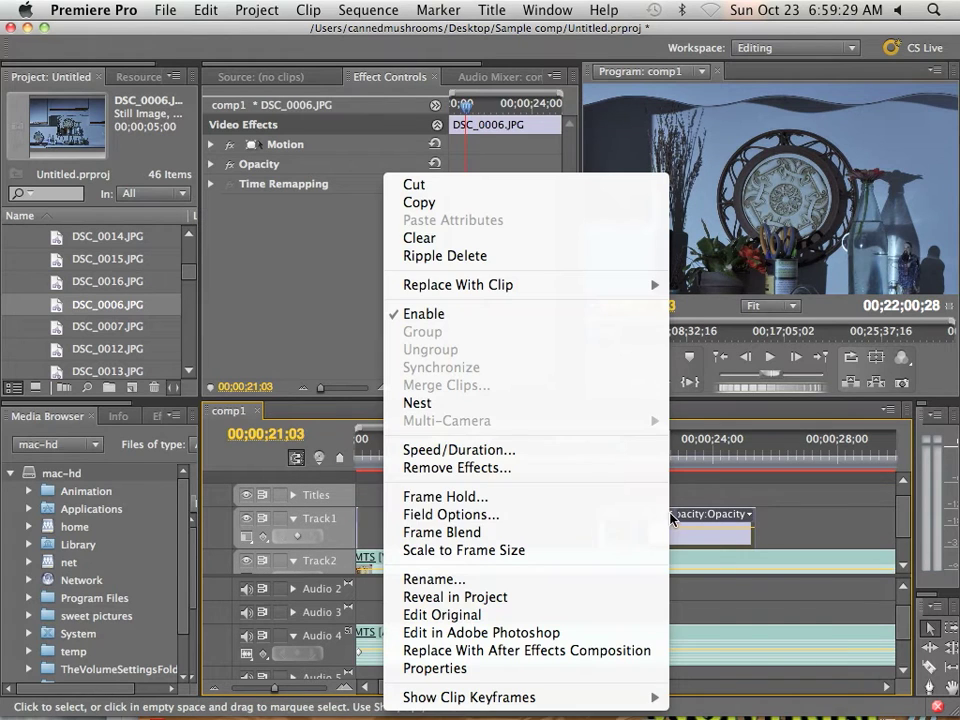
left_click(542, 550)
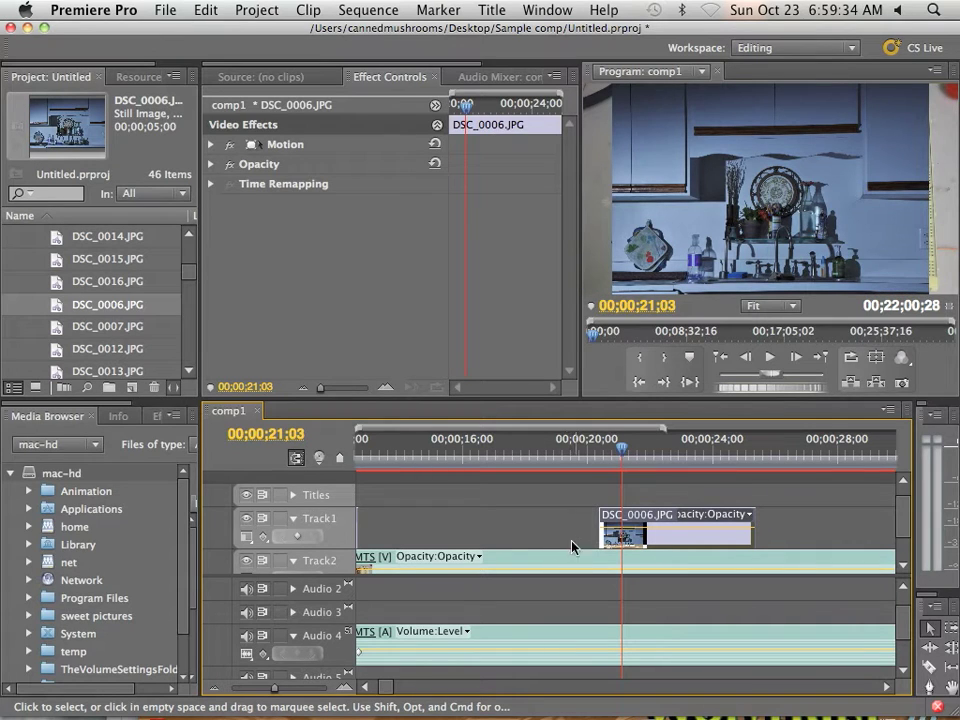
Step: Fade in DSC_0006.JPG with opacity keyframes at 00;00;20;11 and 00;00;21;10, lowering the first to 0
left_click(584, 455)
left_click_drag(584, 455, 620, 456)
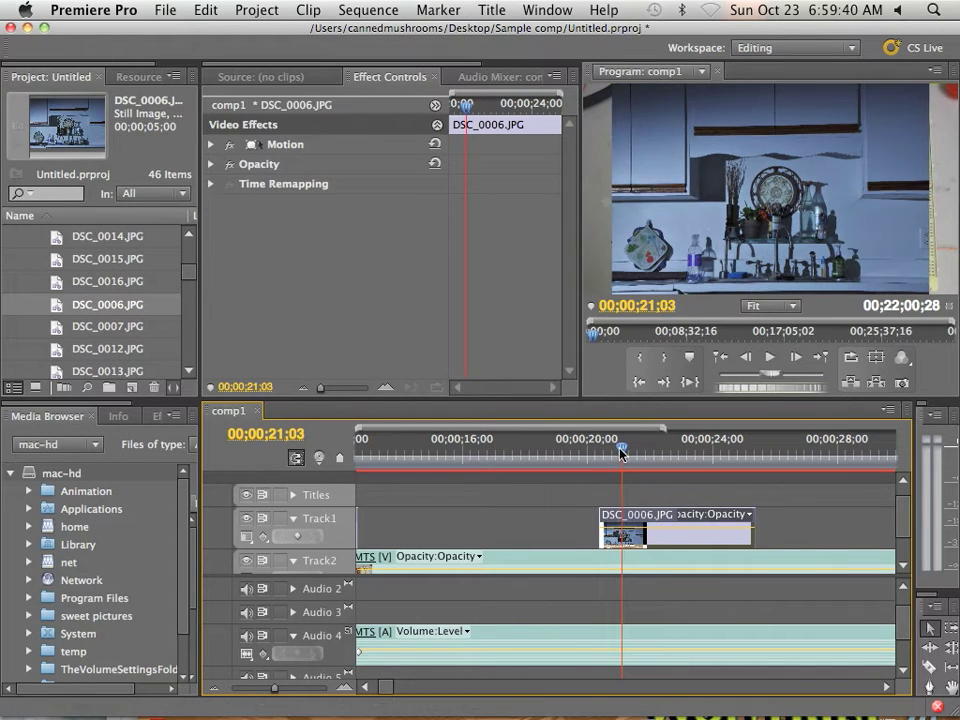
left_click_drag(616, 522, 626, 528)
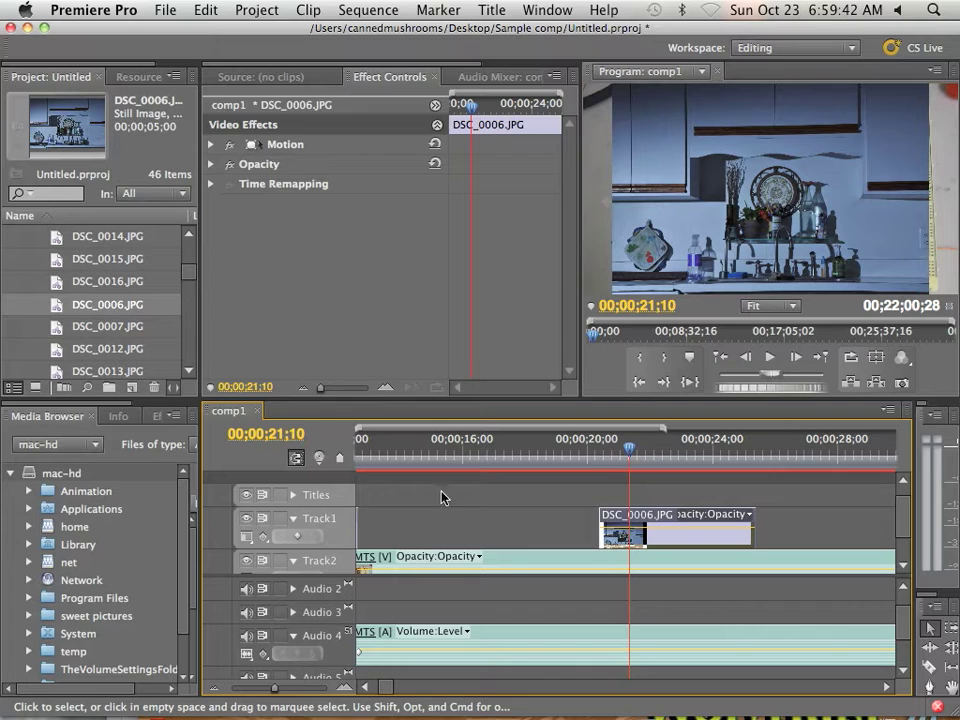
left_click(296, 538)
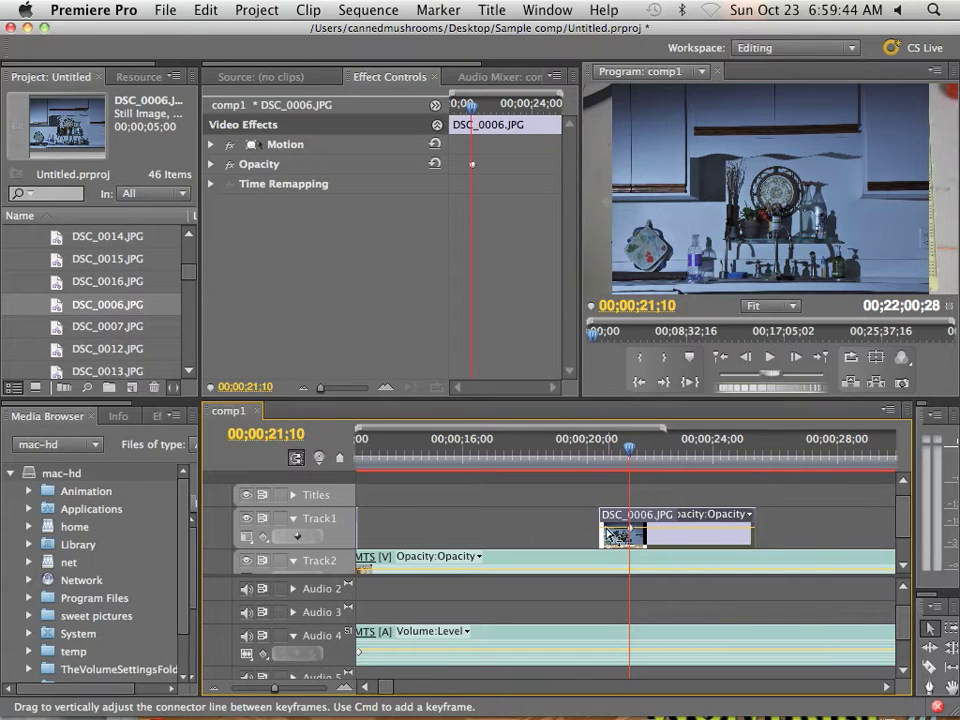
left_click_drag(639, 461, 603, 461)
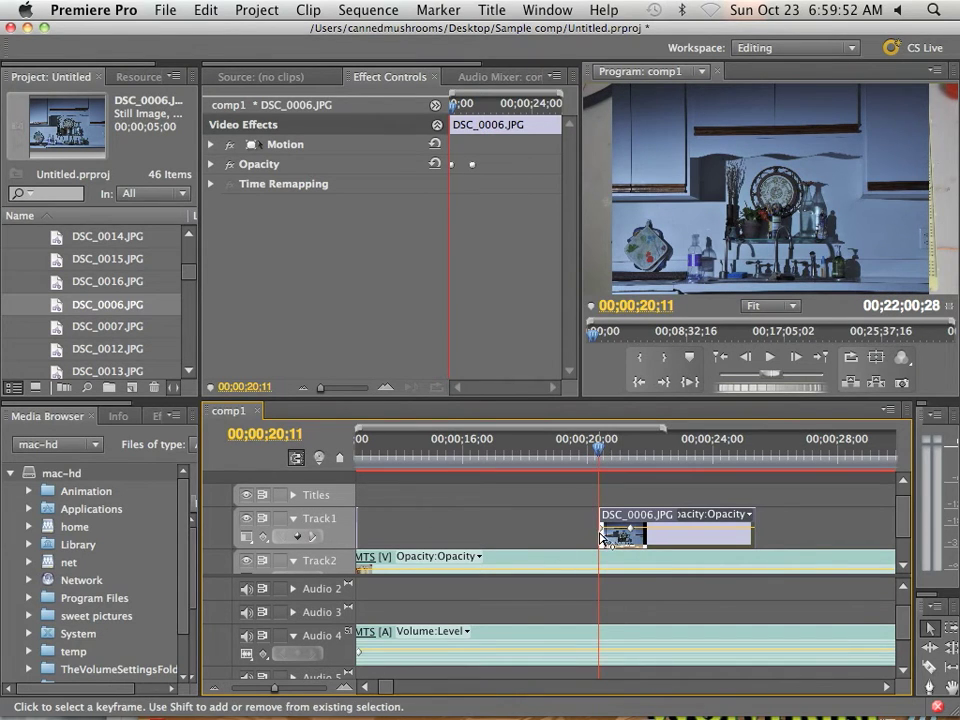
left_click_drag(601, 530, 601, 545)
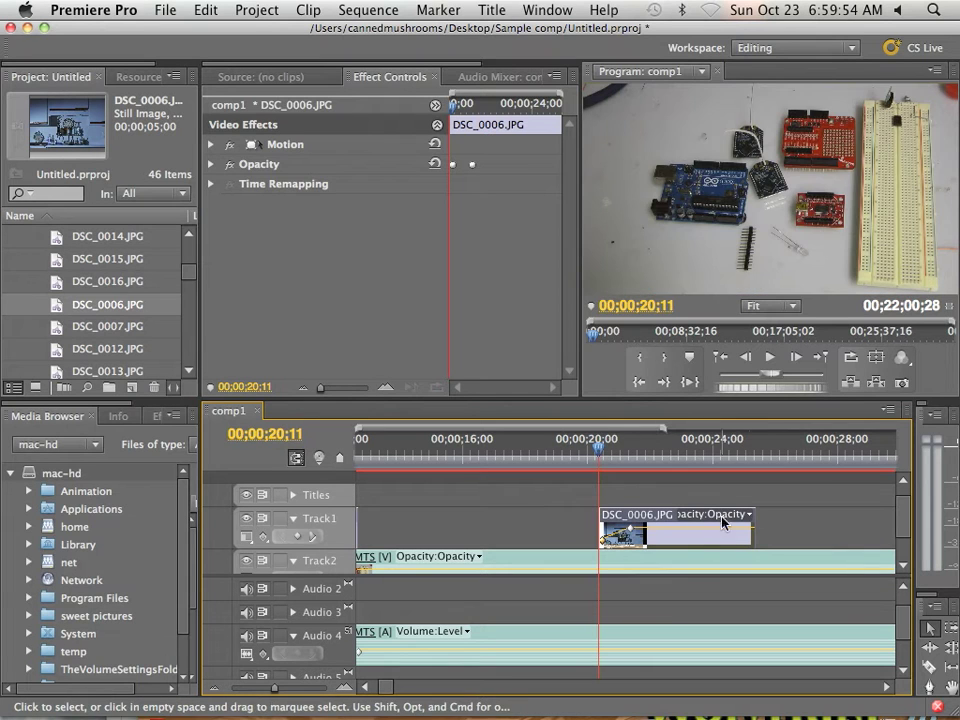
Step: Extend DSC_0006.JPG to about 00;00;26;03 and fade it out with opacity keyframes at about 00;00;25;00 and its end, lowering the last to 0
left_click_drag(756, 530, 776, 528)
left_click_drag(637, 459, 742, 459)
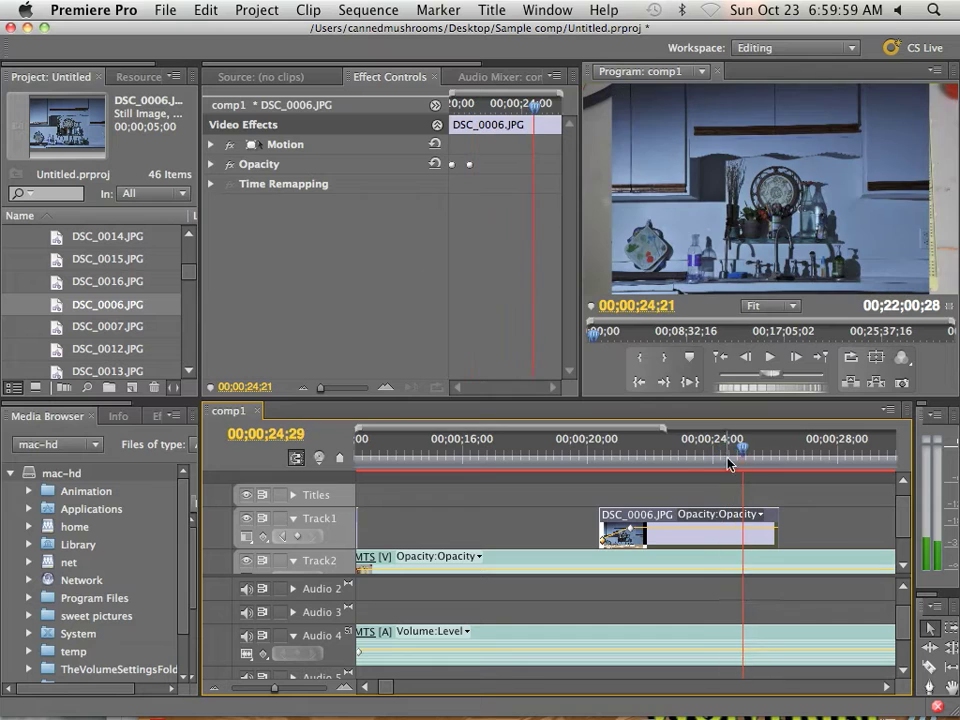
left_click(298, 540)
left_click_drag(743, 455, 779, 457)
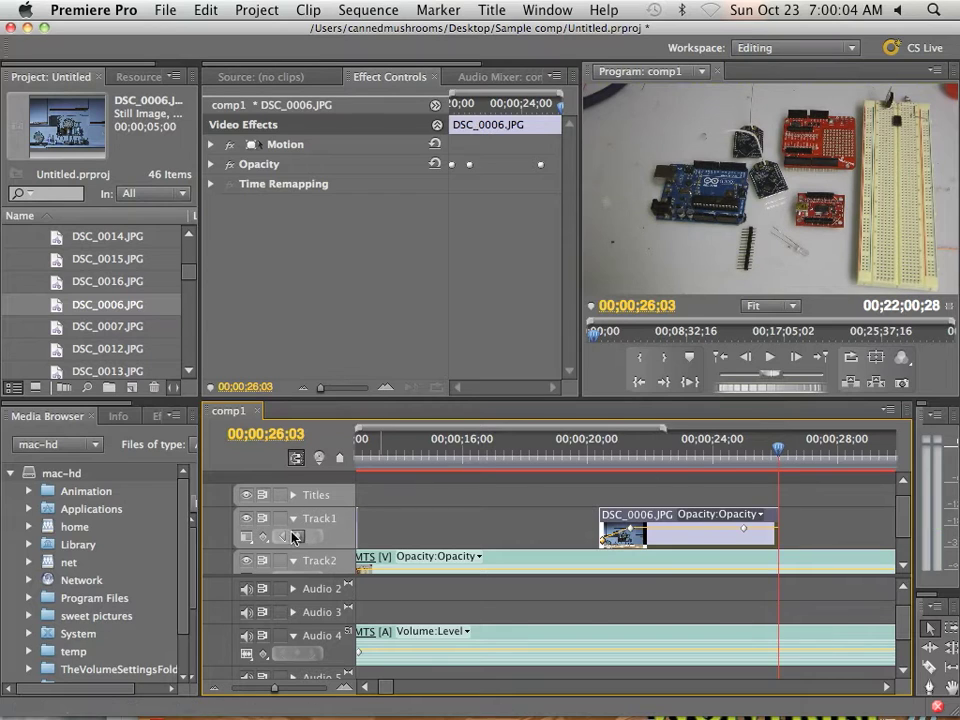
left_click_drag(776, 529, 776, 560)
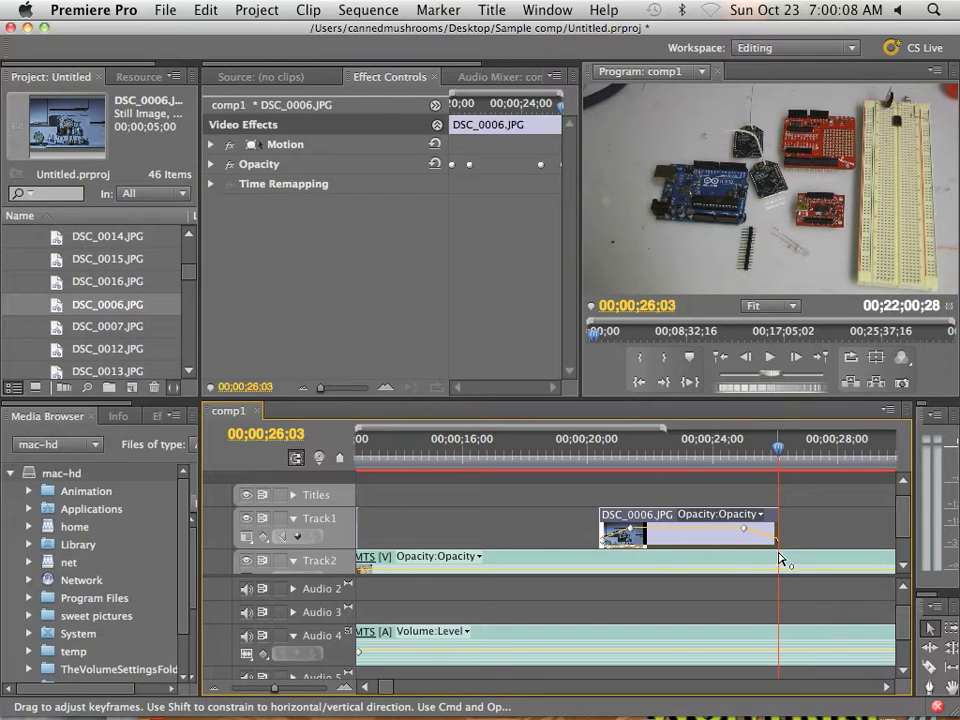
Step: Play back the DSC_0006.JPG fade-in and fade-out from just before the clip starts
left_click_drag(778, 458, 589, 464)
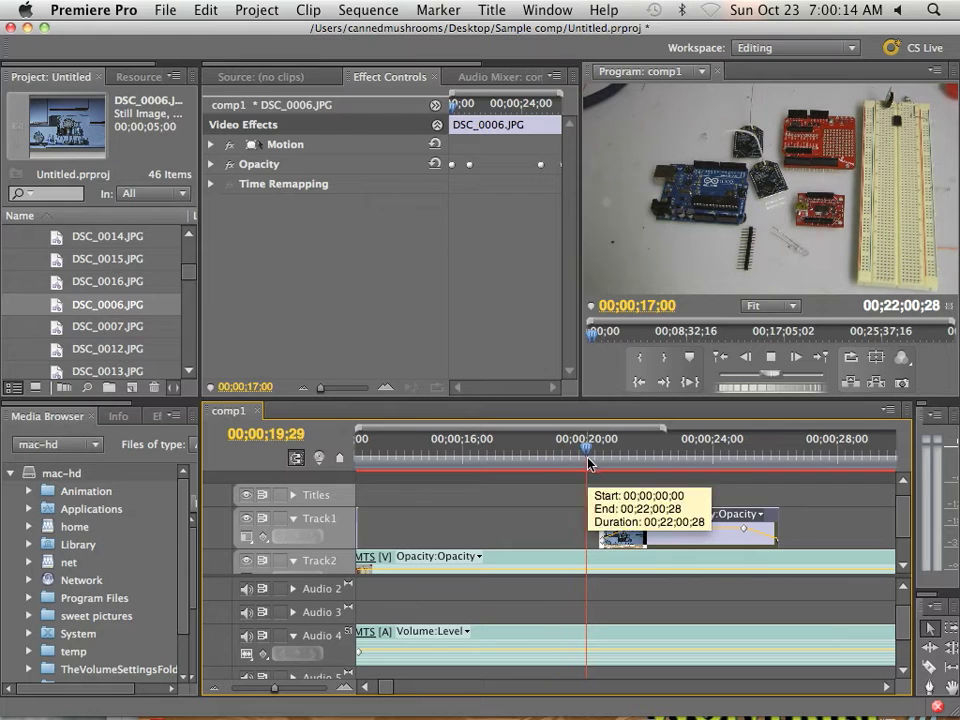
key("space")
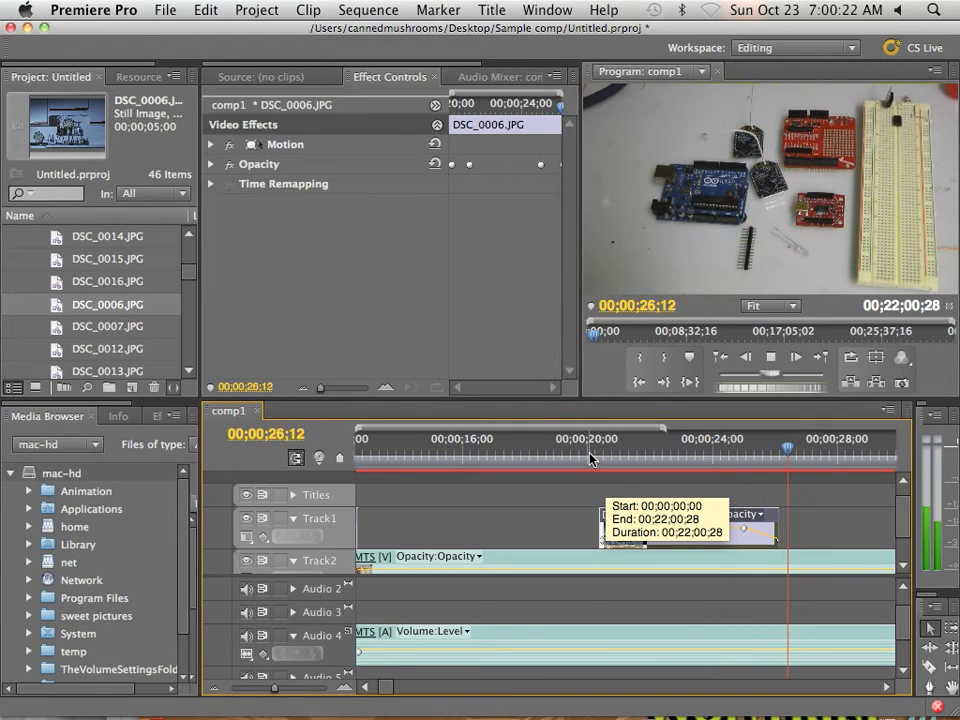
key("space")
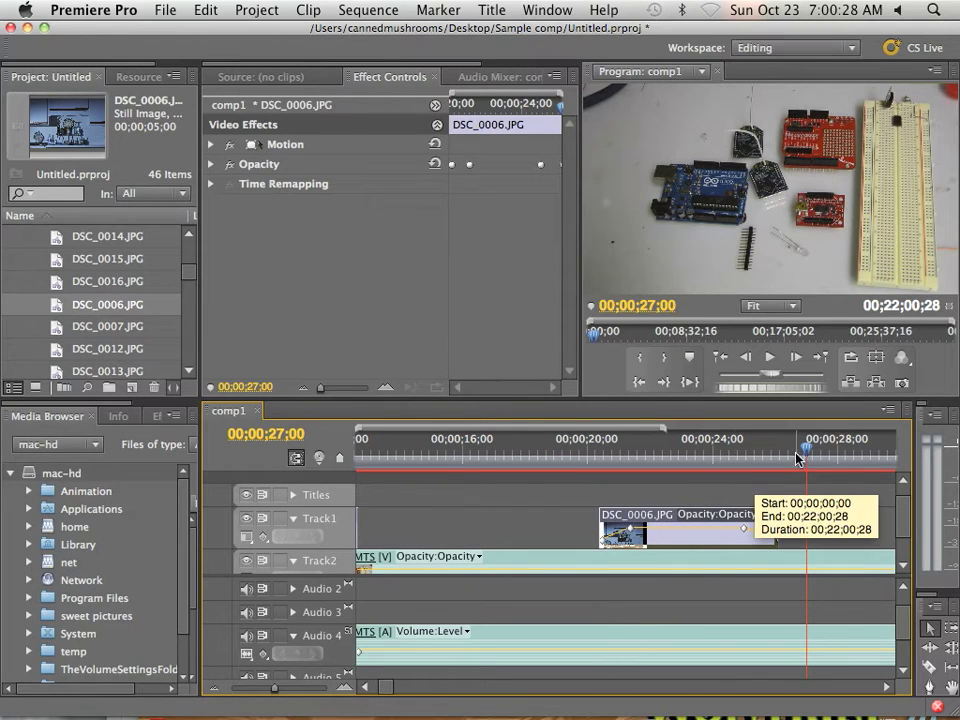
Step: Add volume keyframes to the intro.MTS audio on Audio 4 at 00;00;20;12 and 00;00;21;11
left_click_drag(797, 458, 600, 484)
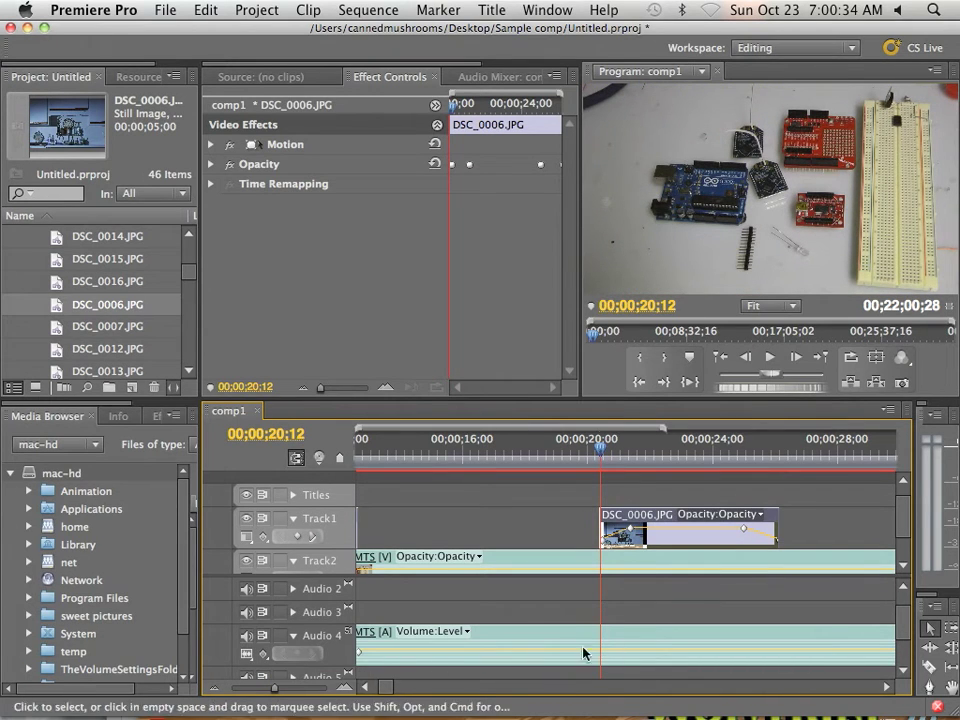
left_click(643, 636)
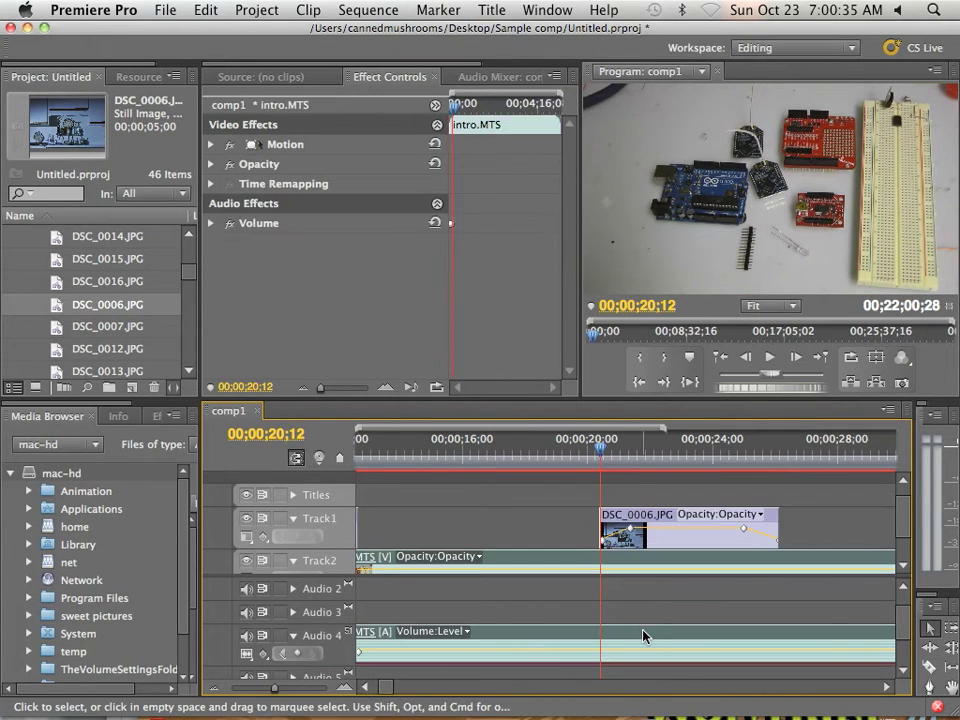
left_click(300, 656)
left_click_drag(624, 460, 630, 460)
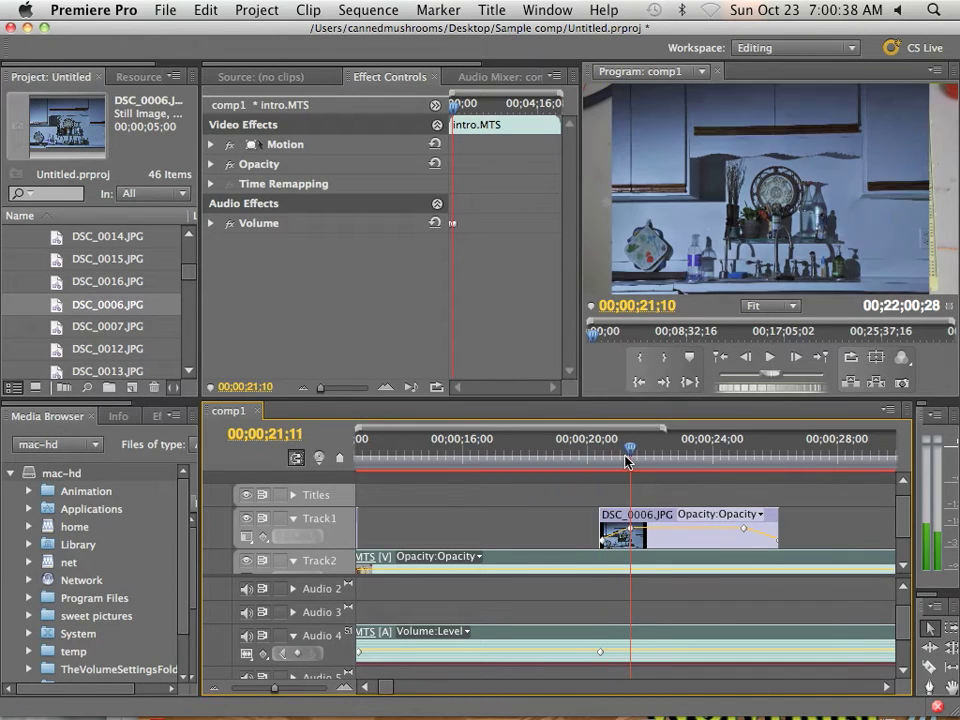
left_click(299, 654)
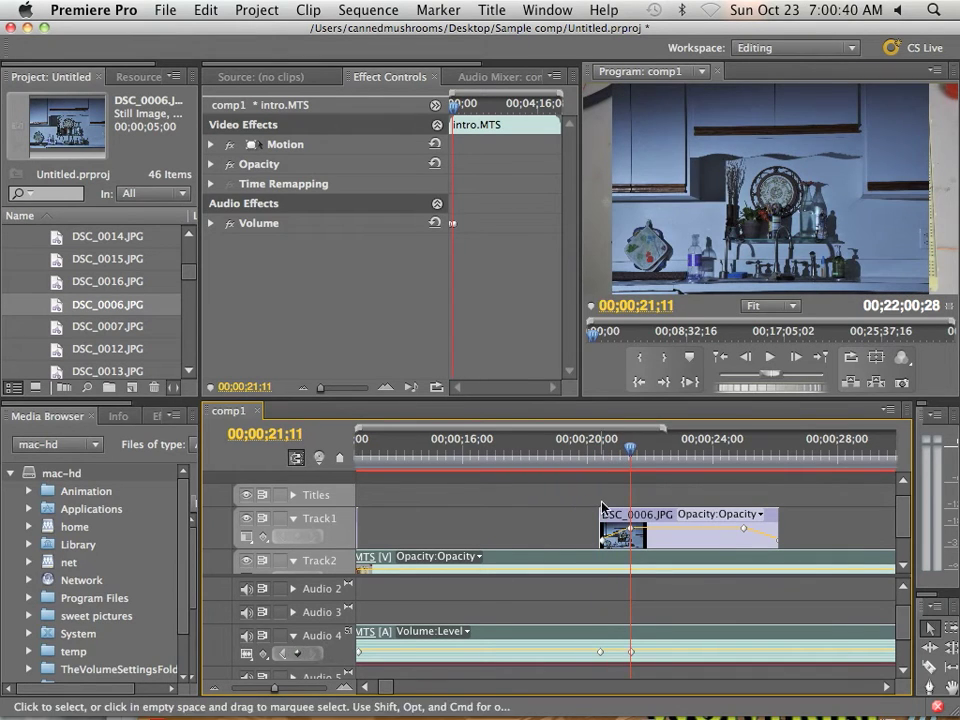
Step: Add intro.MTS volume keyframes at 00;00;25;00 and 00;00;26;02, and lower the level between the two middle keyframes under DSC_0006.JPG to -oo dB
left_click_drag(637, 473, 745, 467)
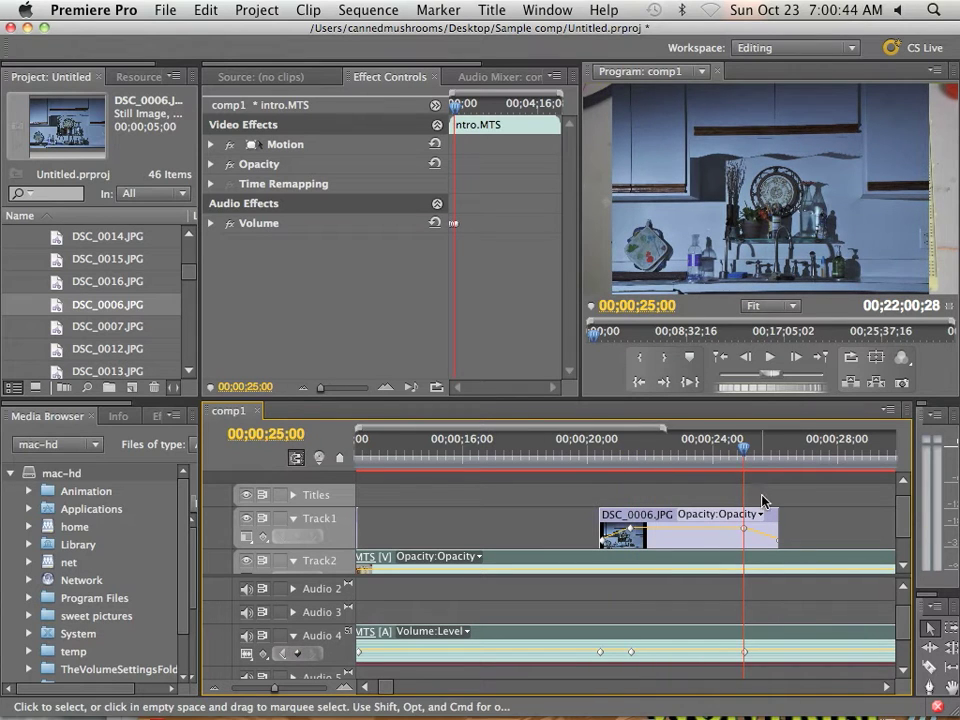
key("space")
left_click(778, 462)
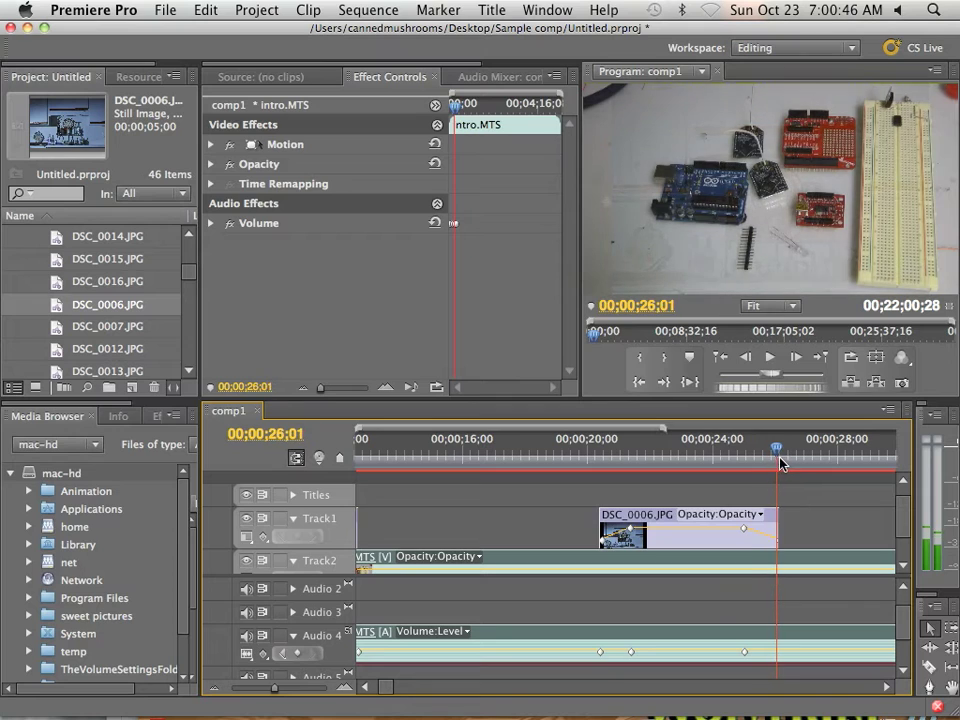
left_click(297, 655)
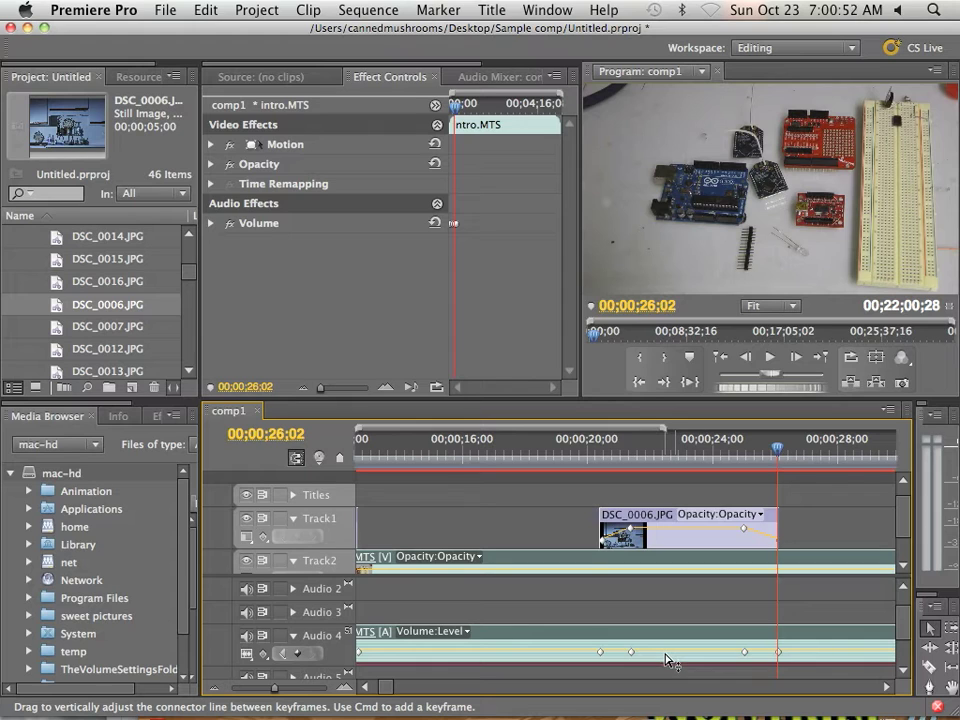
left_click_drag(668, 660, 672, 663)
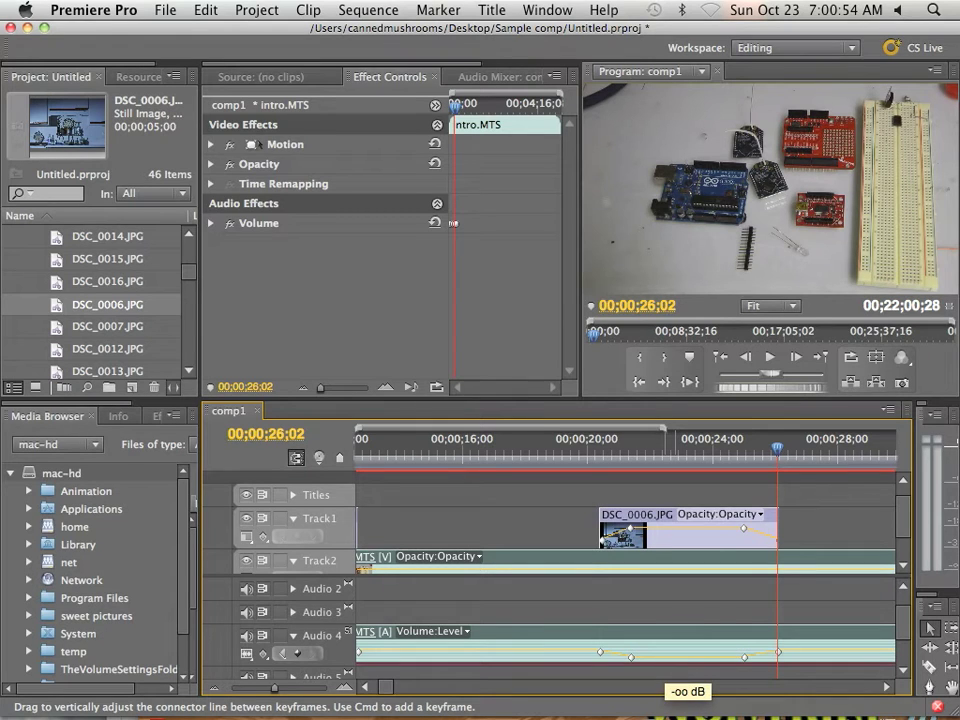
Step: Expand the opacity settings of DSC_0006.JPG and scrub back through the clip to examine its opacity values
left_click_drag(776, 450, 797, 494)
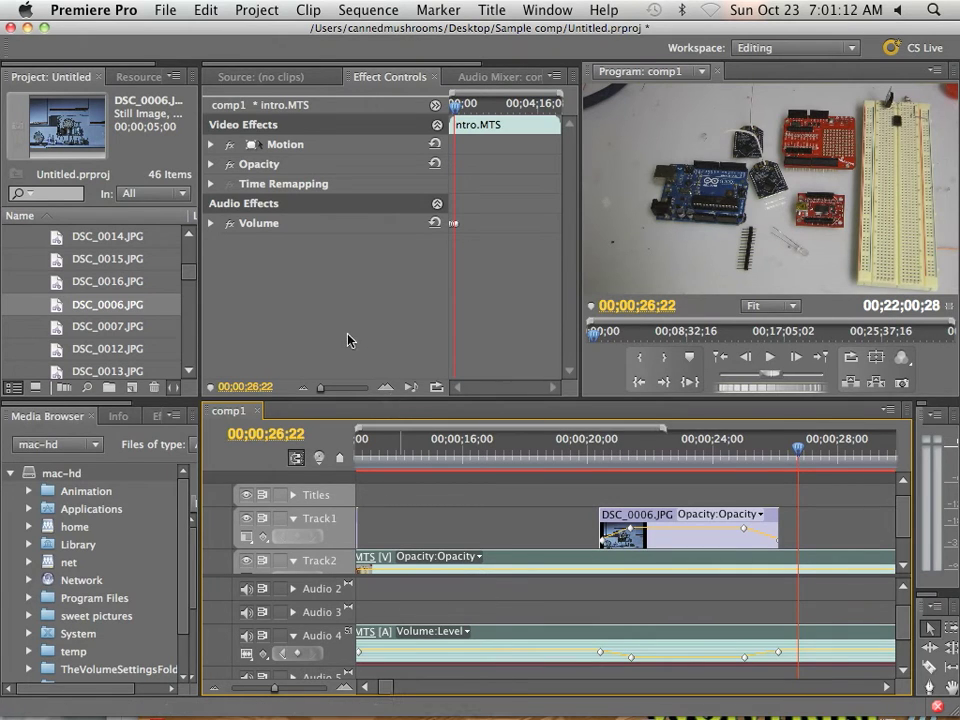
left_click(690, 525)
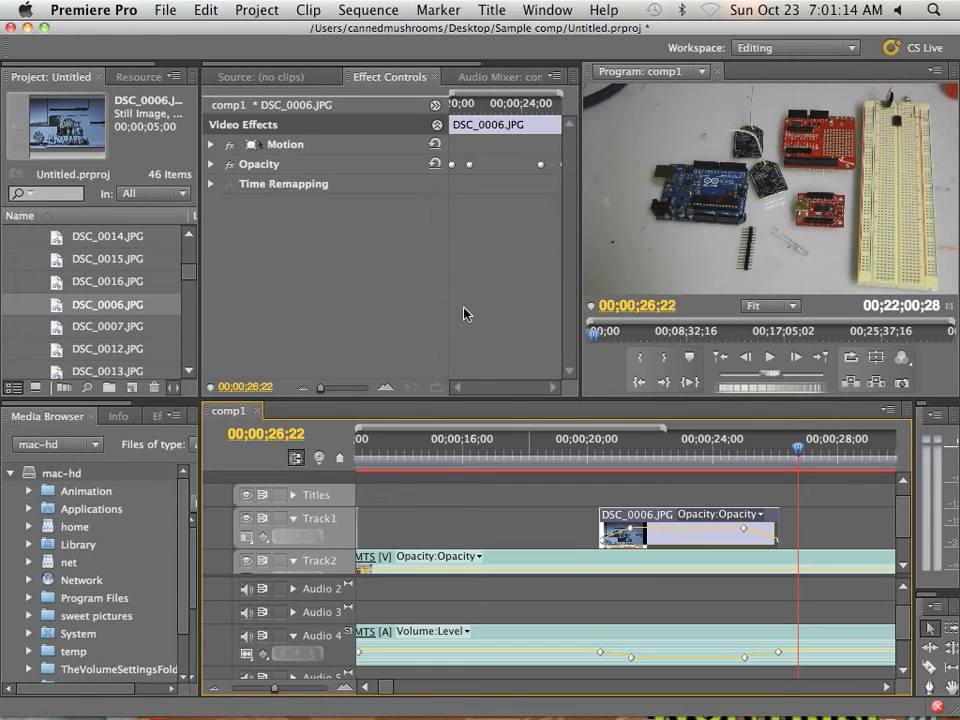
left_click(211, 166)
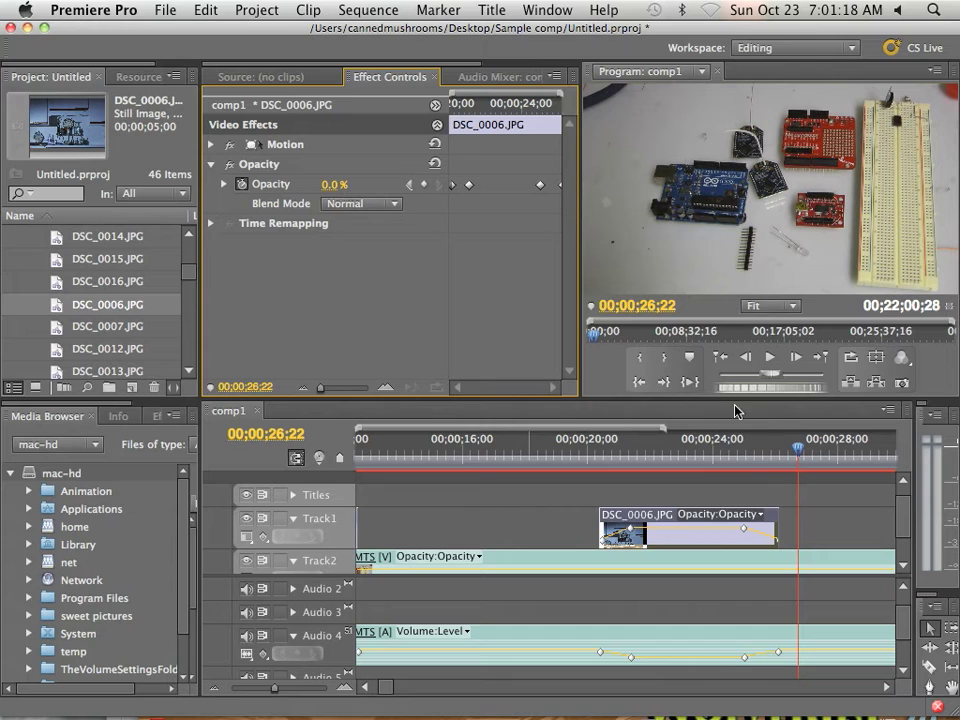
left_click_drag(792, 440, 636, 458)
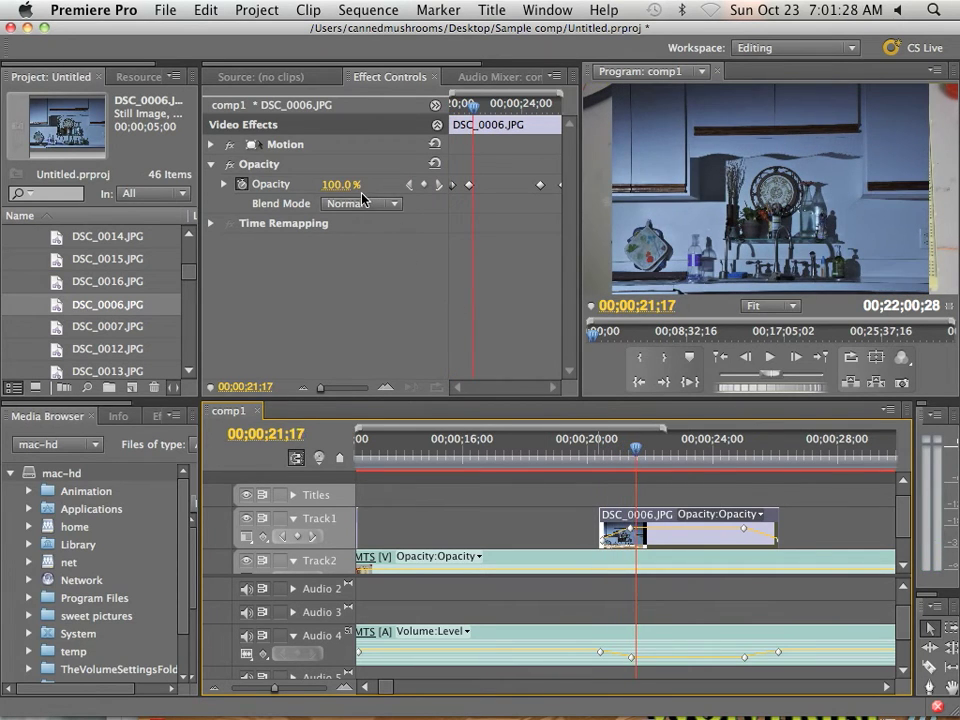
Step: Expand the volume settings of intro.MTS and scrub across the DSC_0006.JPG section to examine the audio level
left_click(623, 632)
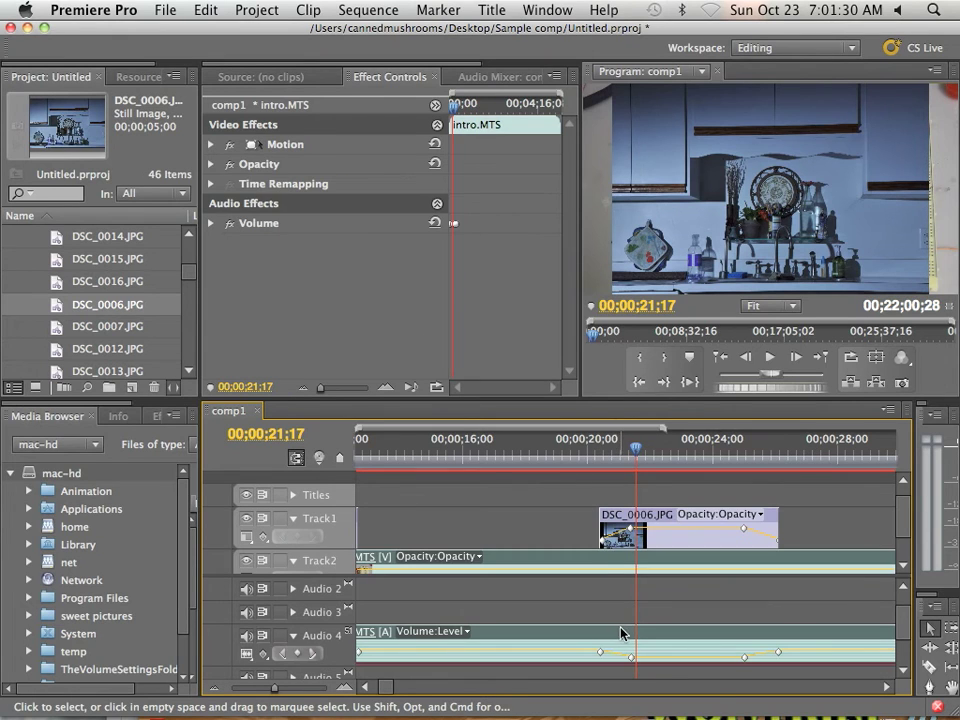
left_click(211, 224)
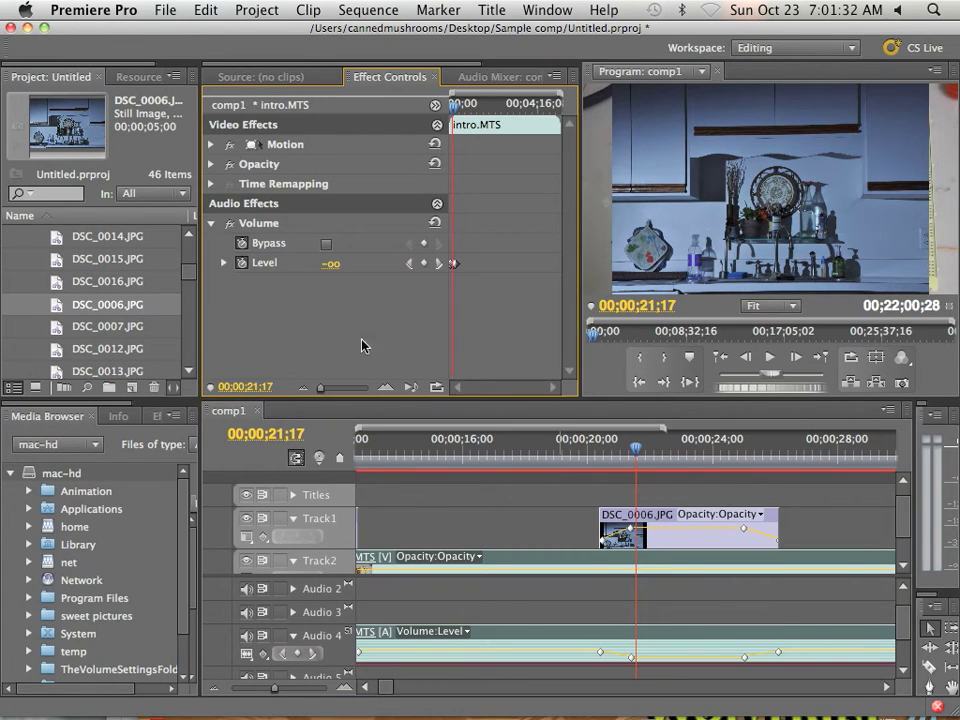
left_click(631, 449)
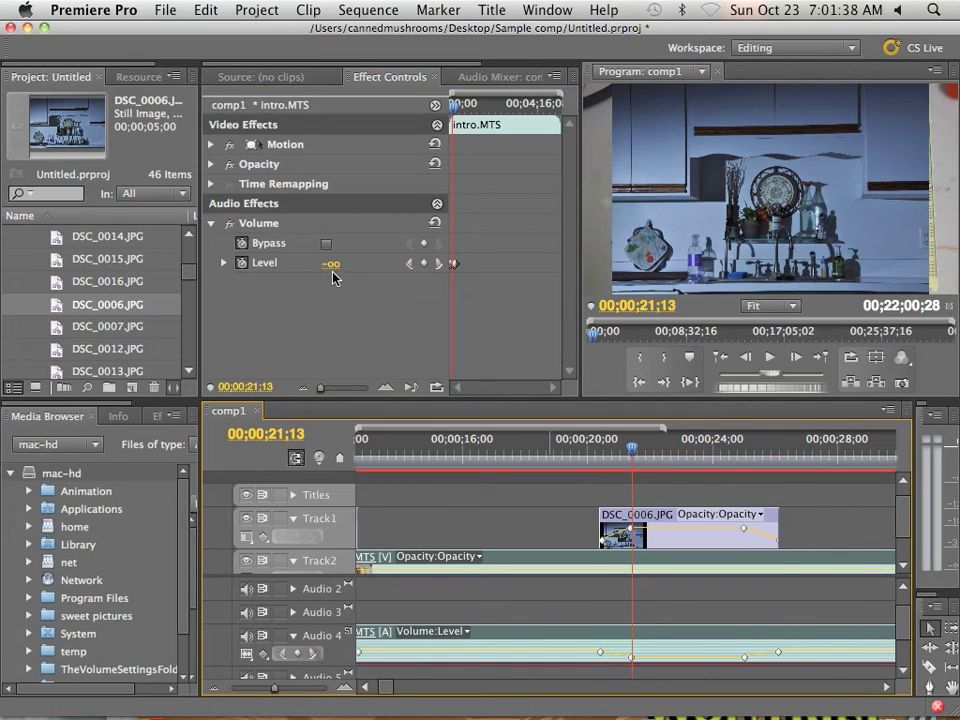
left_click_drag(628, 452, 786, 474)
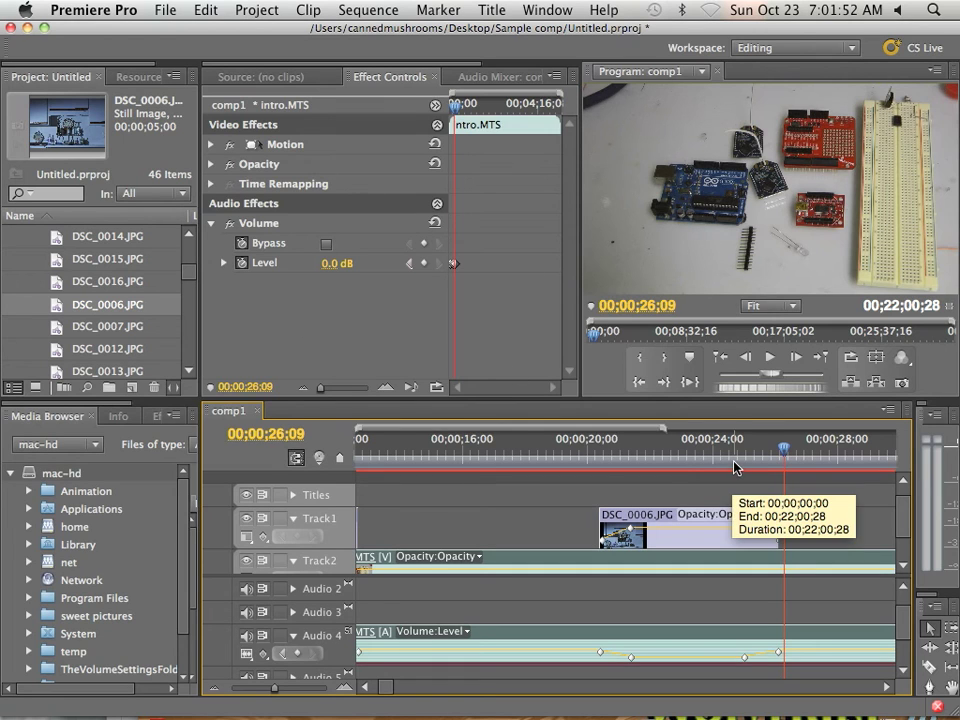
left_click_drag(735, 458, 686, 467)
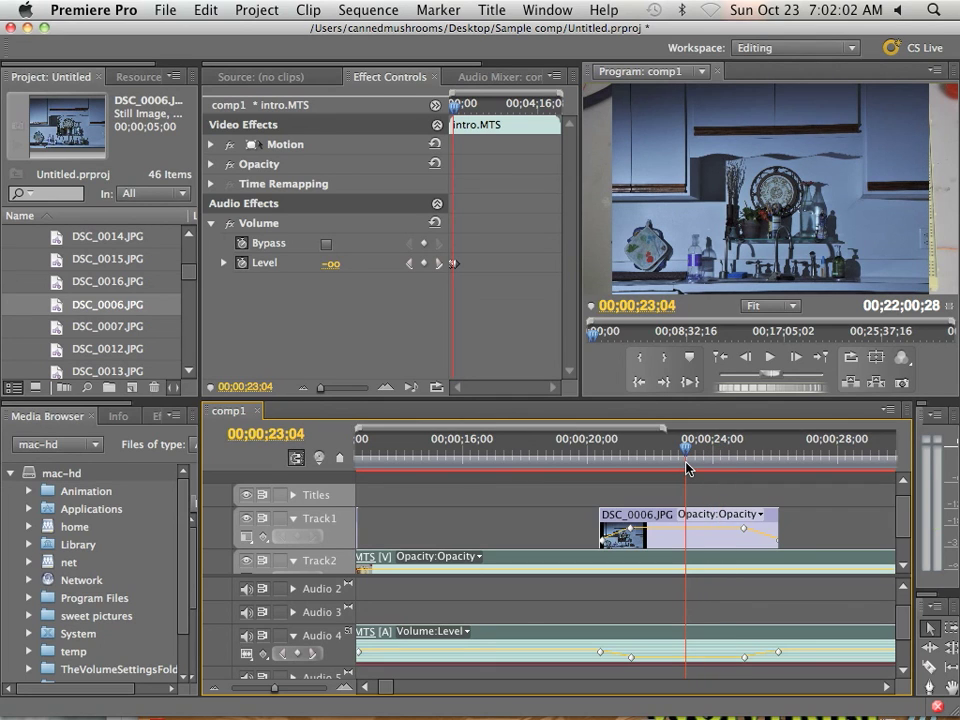